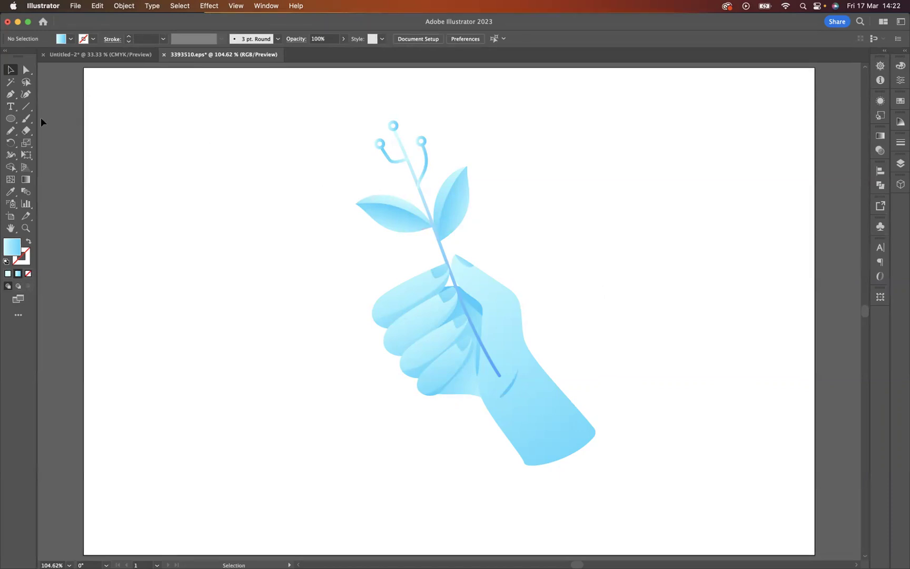
- Draw an artboard-sized rectangle and fill it with the dark navy radial gradient swatch
{"action": "left_click_drag", "start_coordinate": [15, 121], "coordinate": [66, 119]}
{"action": "mouse_move", "coordinate": [82, 67]}
{"action": "left_mouse_down"}
{"action": "mouse_move", "coordinate": [336, 240]}
{"action": "mouse_move", "coordinate": [706, 410]}
{"action": "mouse_move", "coordinate": [804, 507]}
{"action": "mouse_move", "coordinate": [816, 547]}
{"action": "left_mouse_up"}
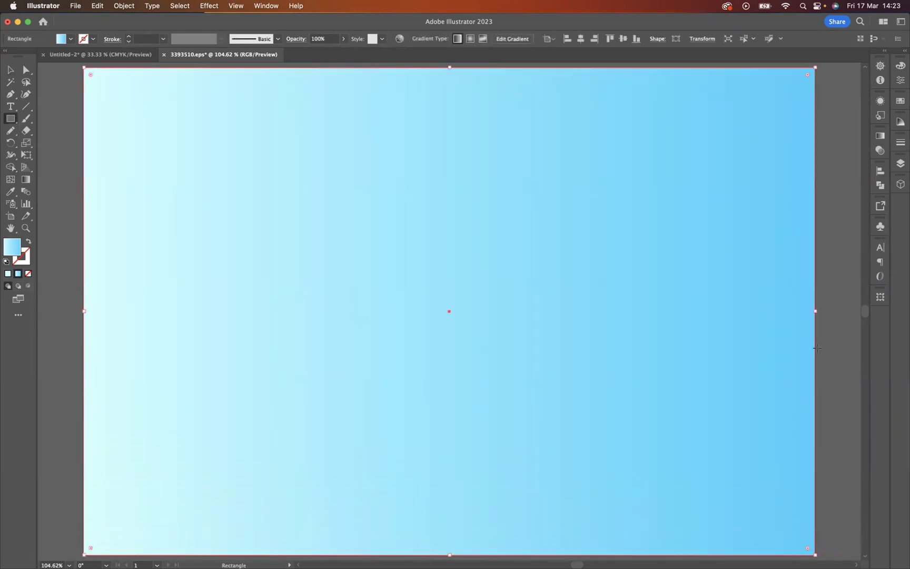
{"action": "left_click", "coordinate": [900, 101]}
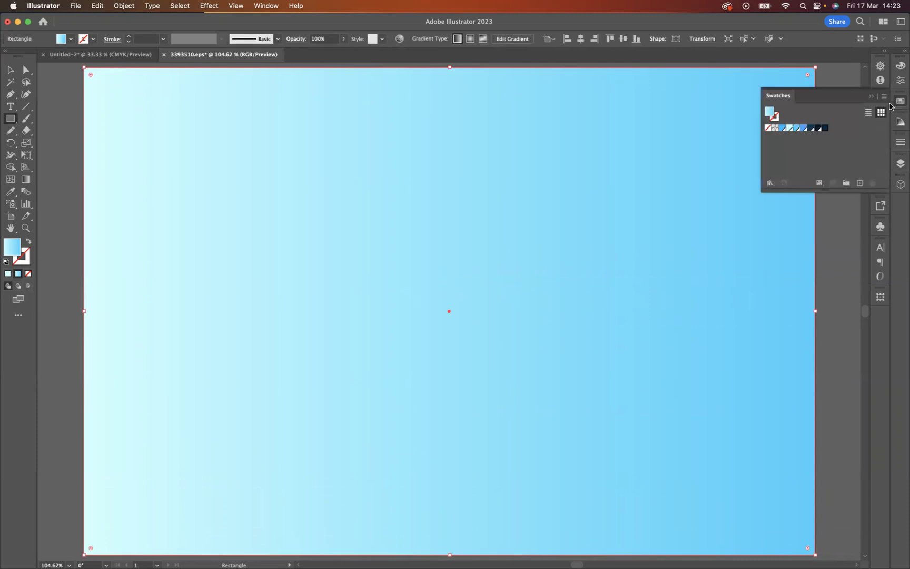
{"action": "left_click", "coordinate": [824, 130]}
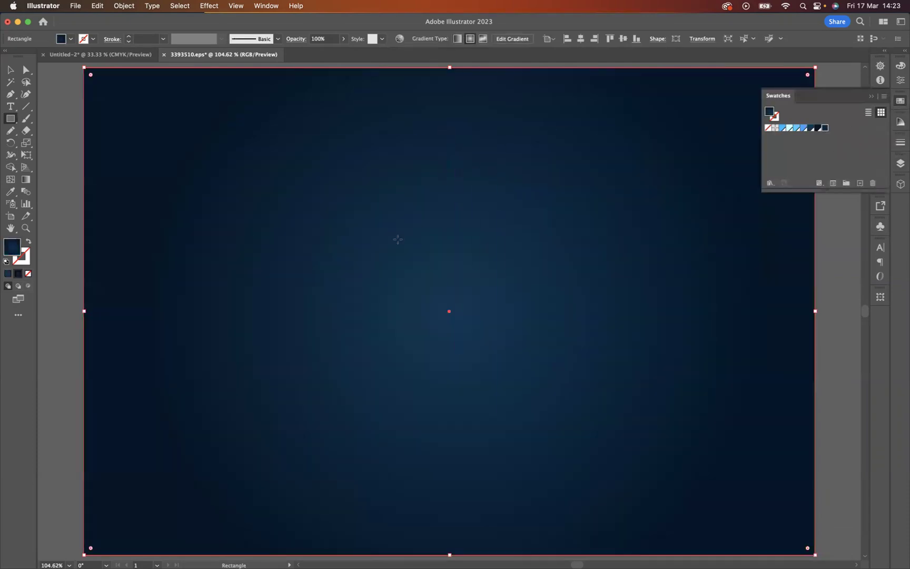
- Send the gradient rectangle to the back, behind the hand artwork
{"action": "right_click", "coordinate": [199, 127]}
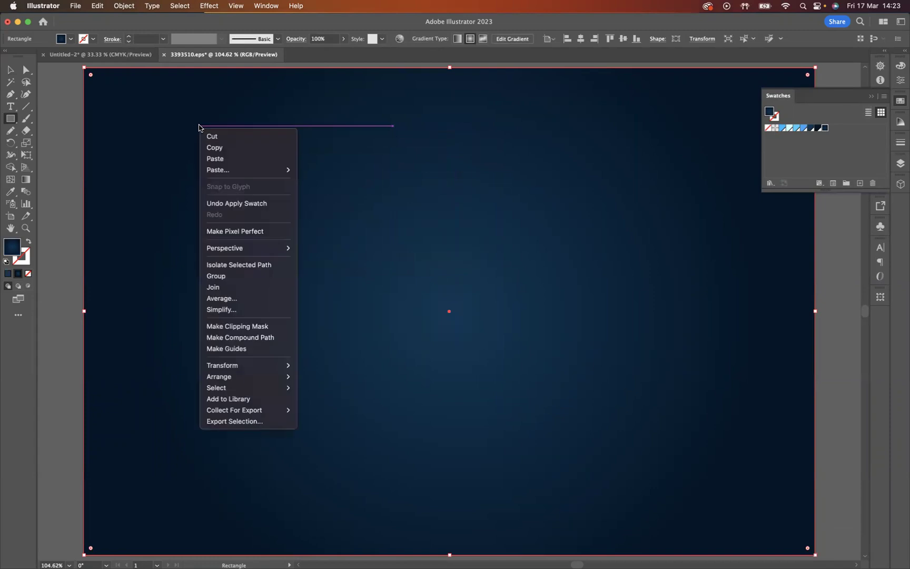
{"action": "mouse_move", "coordinate": [260, 376]}
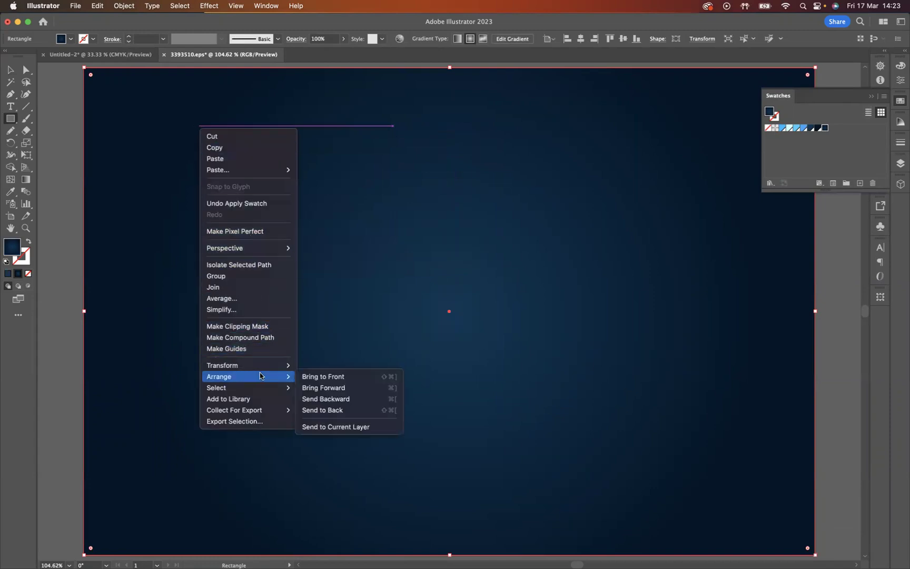
{"action": "left_click", "coordinate": [335, 410]}
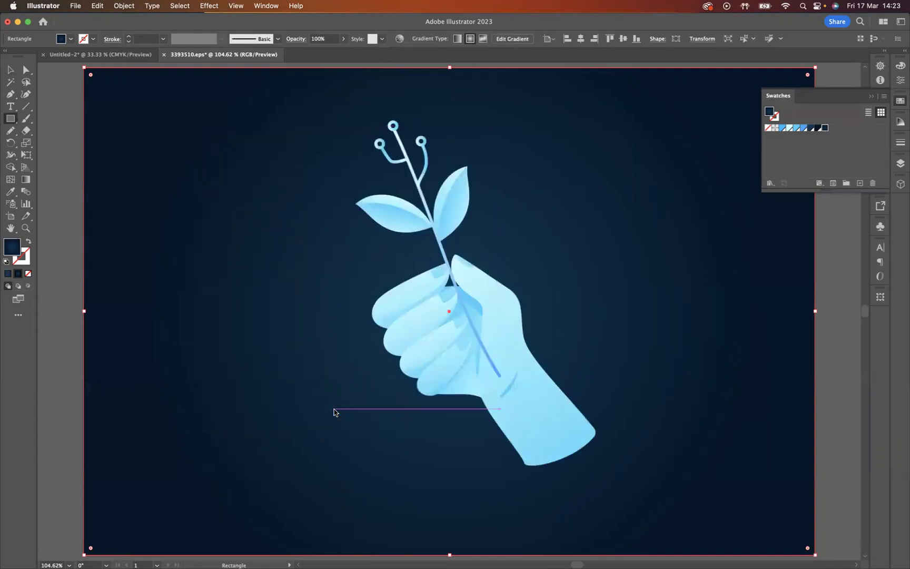
{"action": "left_click", "coordinate": [871, 98]}
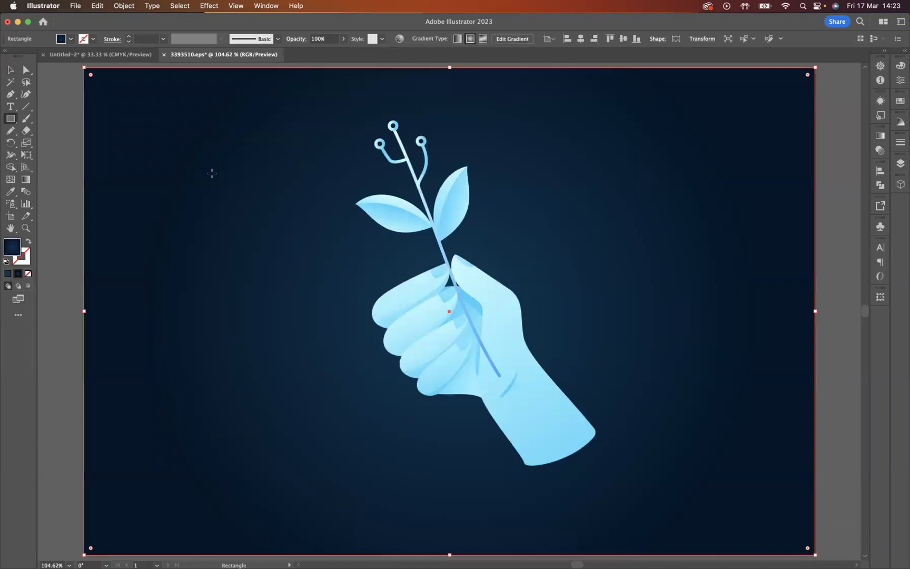
- Deselect the background and nudge the hand artwork slightly left and down
{"action": "key", "text": "super+shift+a"}
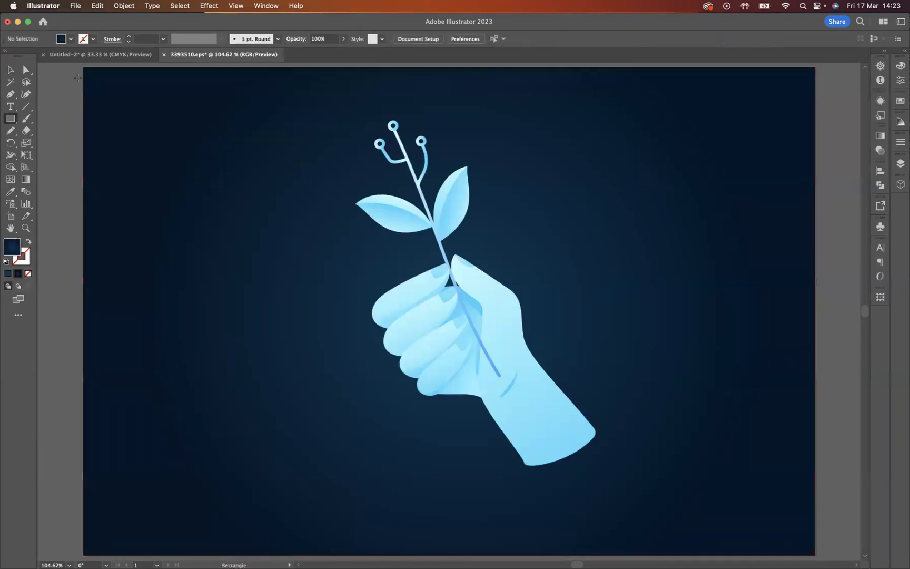
{"action": "left_click", "coordinate": [11, 70]}
{"action": "left_click_drag", "start_coordinate": [494, 268], "coordinate": [481, 275]}
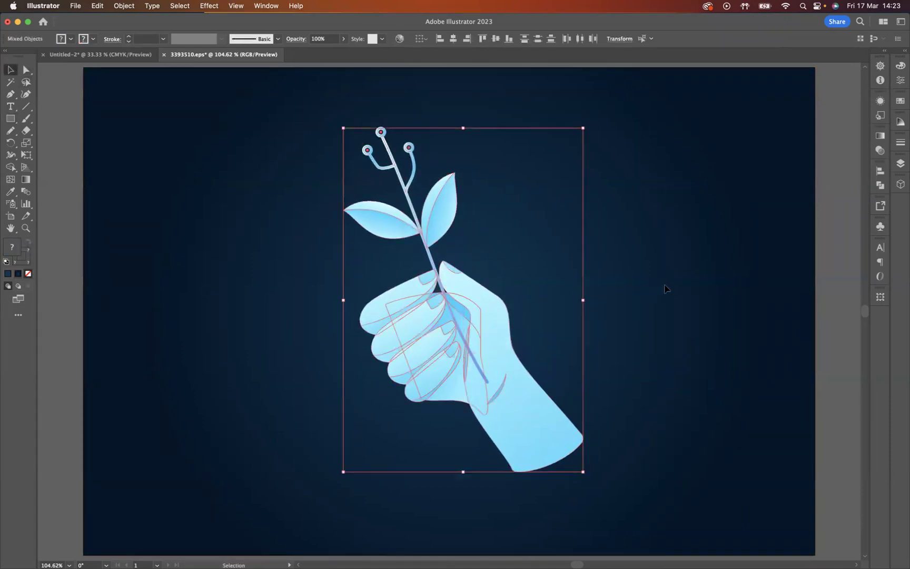
- Marquee-select all the hand and plant pieces and group them together
{"action": "left_click", "coordinate": [613, 305]}
{"action": "left_click", "coordinate": [467, 319]}
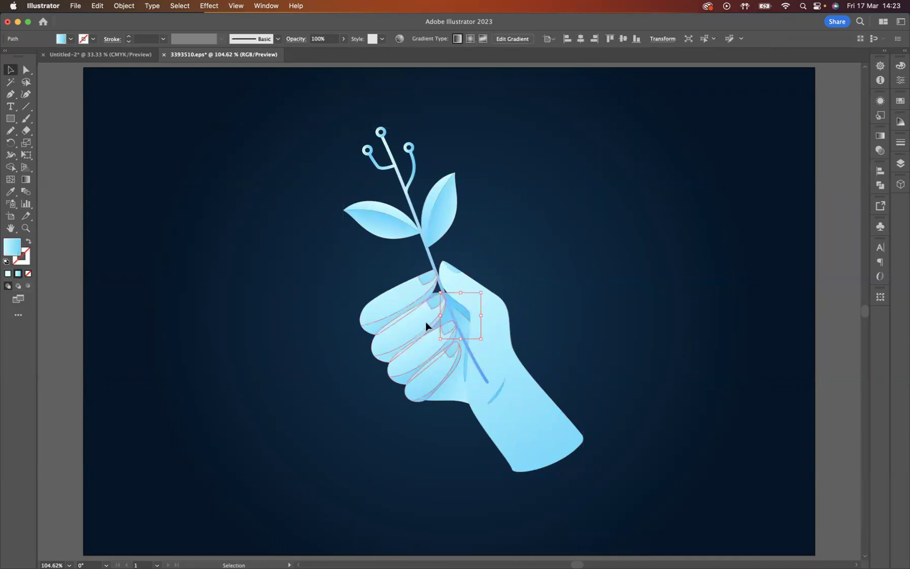
{"action": "left_click", "coordinate": [426, 321]}
{"action": "left_click", "coordinate": [476, 328]}
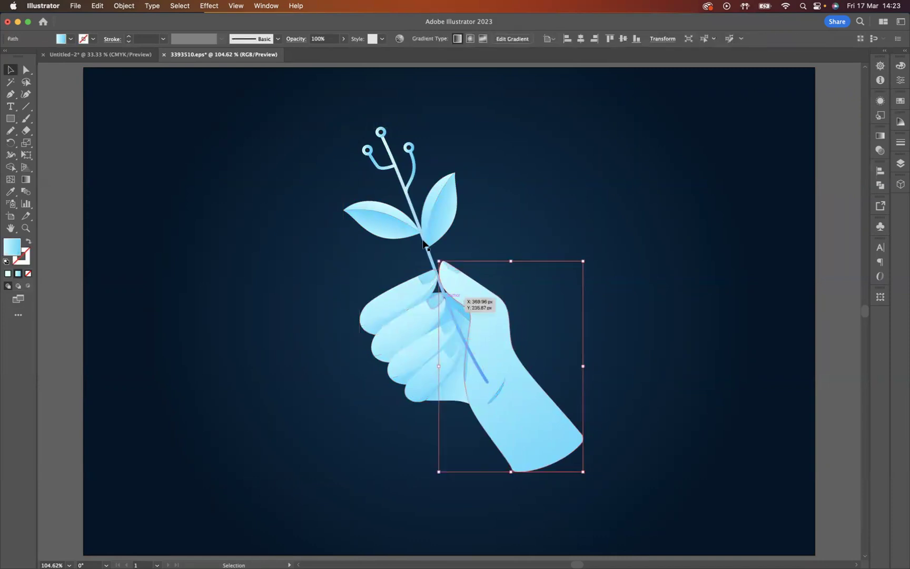
{"action": "left_click_drag", "start_coordinate": [279, 104], "coordinate": [526, 322]}
{"action": "right_click", "coordinate": [432, 280]}
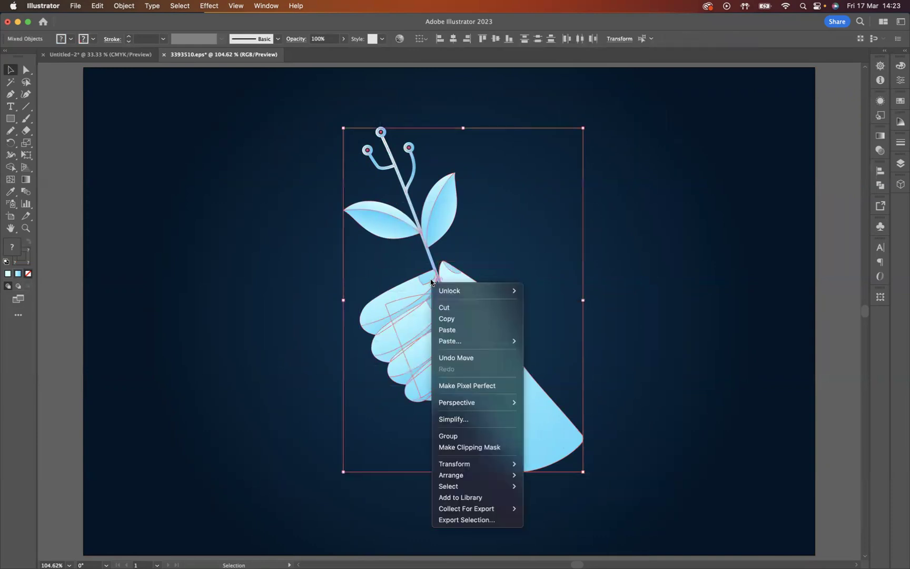
{"action": "left_click", "coordinate": [449, 436]}
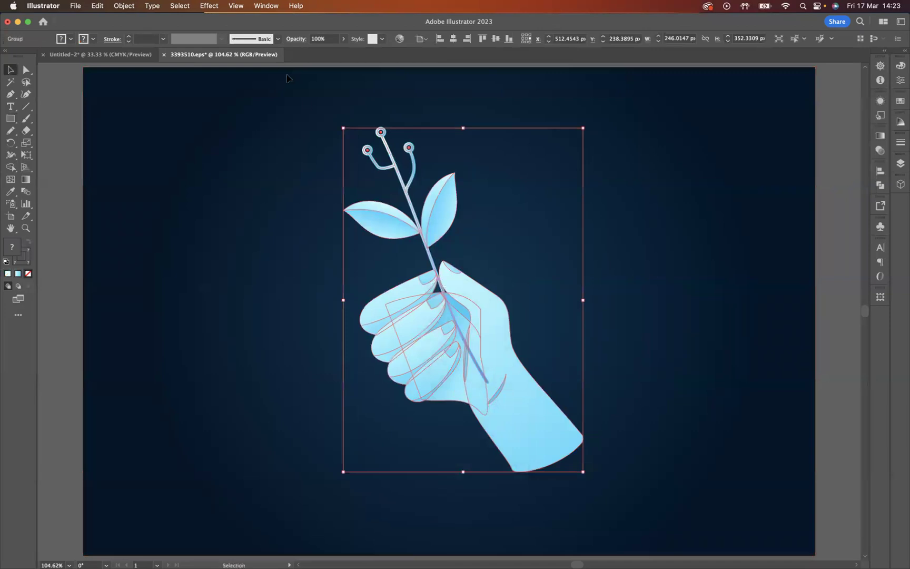
- Apply a white Screen-mode Outer Glow at 75% opacity and 5 px blur to the hand group
{"action": "left_click", "coordinate": [209, 6]}
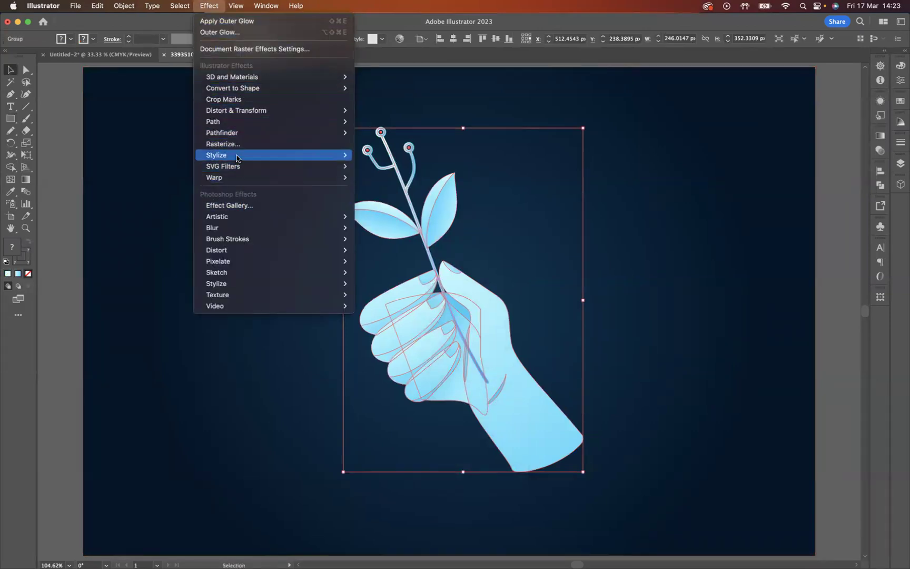
{"action": "mouse_move", "coordinate": [236, 155]}
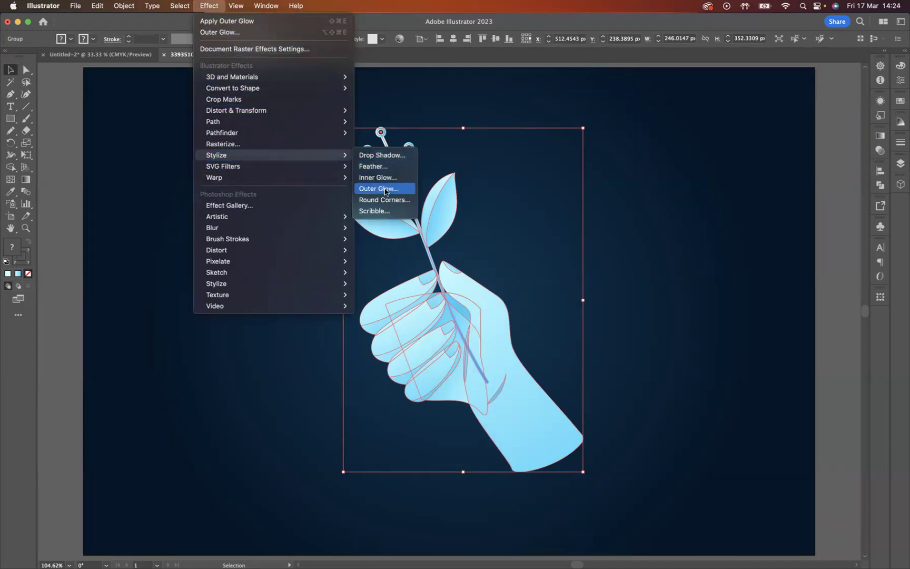
{"action": "left_click", "coordinate": [386, 189]}
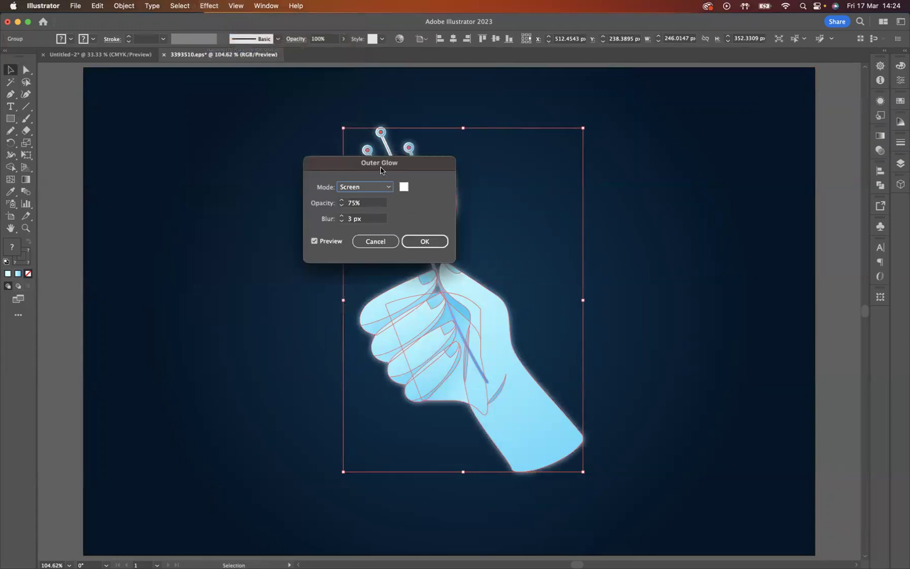
{"action": "left_click_drag", "start_coordinate": [375, 167], "coordinate": [235, 155]}
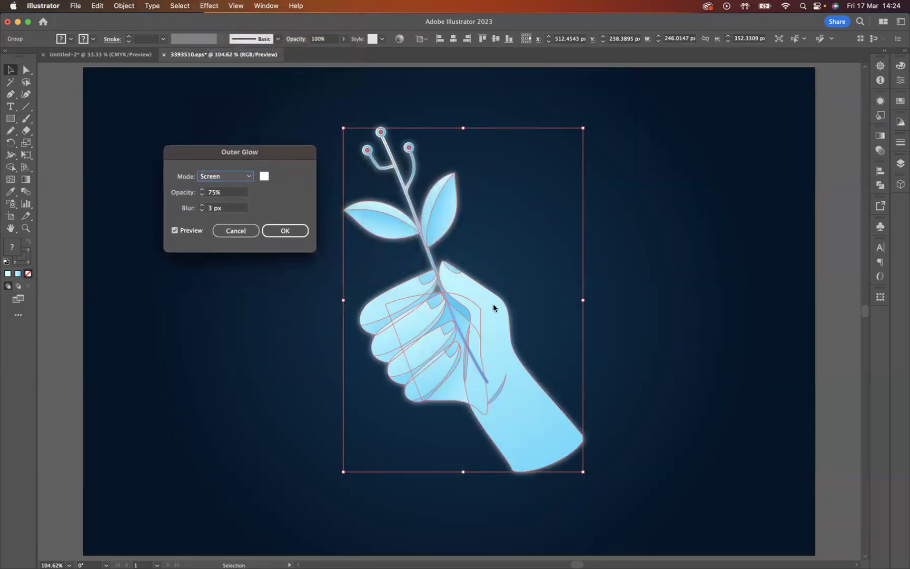
{"action": "left_click", "coordinate": [202, 206]}
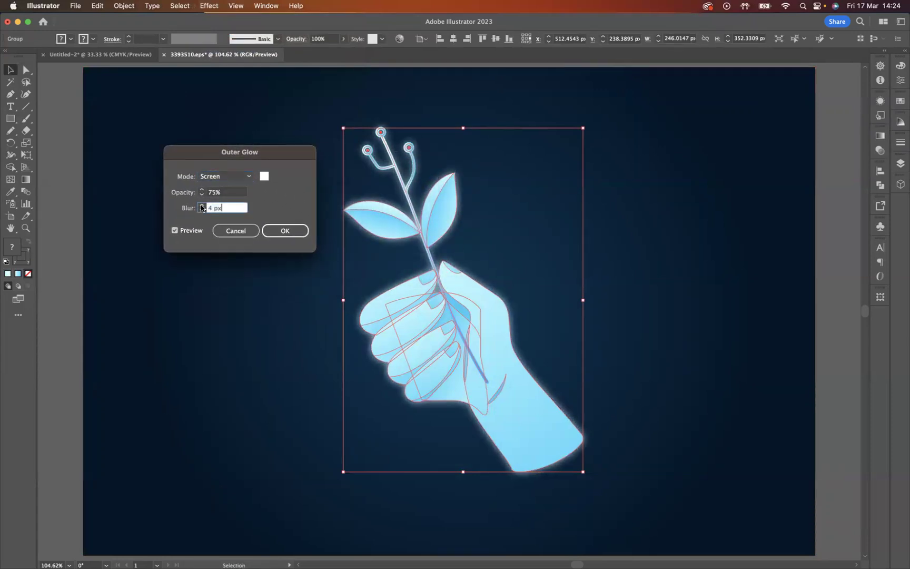
{"action": "left_click", "coordinate": [201, 205]}
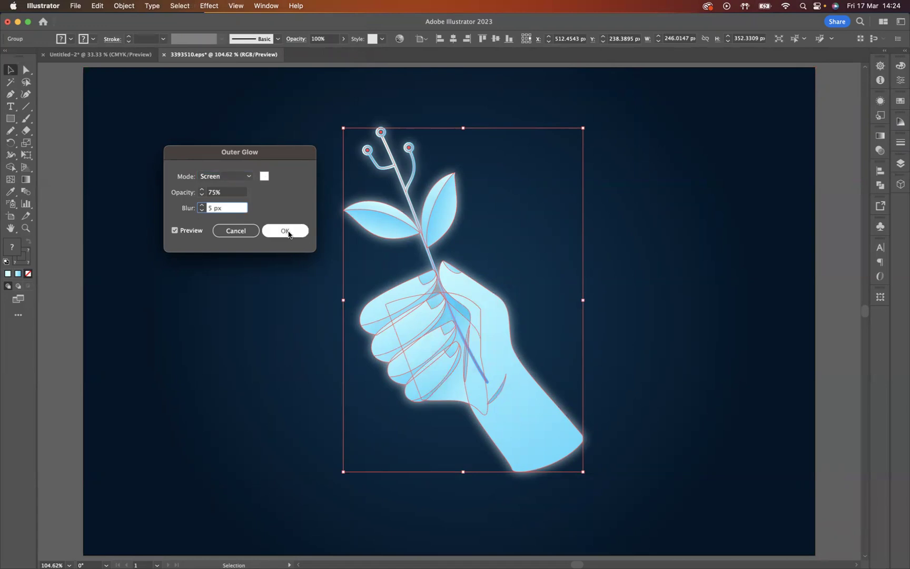
{"action": "left_click", "coordinate": [288, 233]}
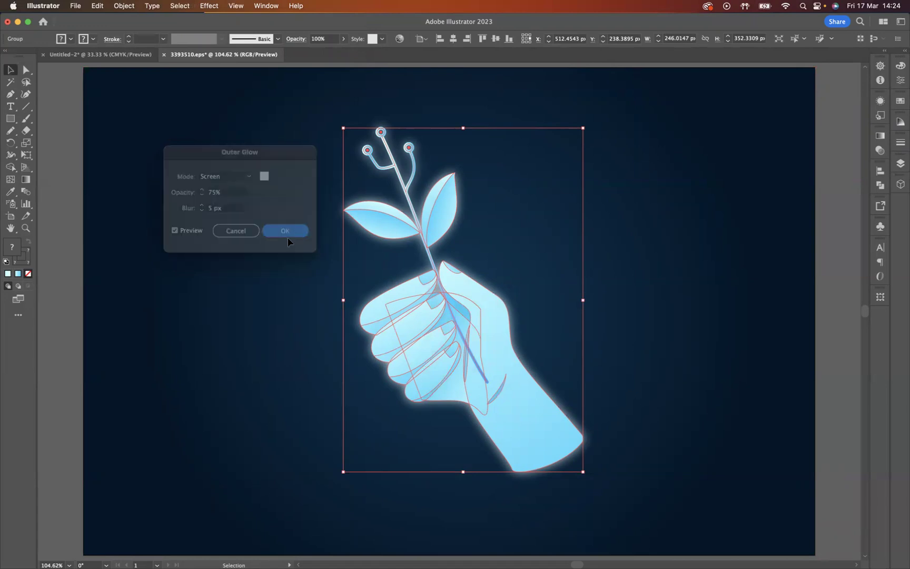
{"action": "left_click", "coordinate": [230, 270]}
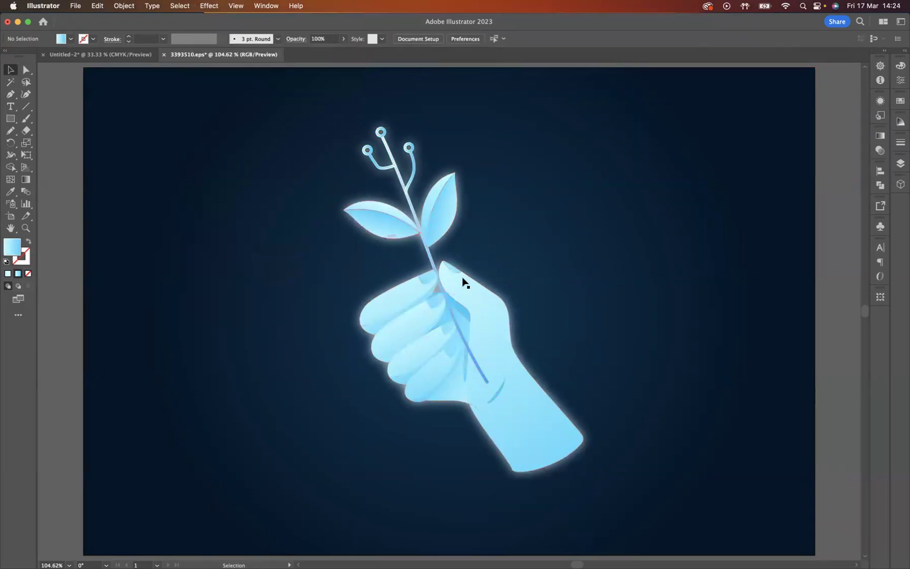
- Move the hand group right and start a Pen triangle path as a stroke-only outline
{"action": "left_click_drag", "start_coordinate": [434, 336], "coordinate": [703, 322]}
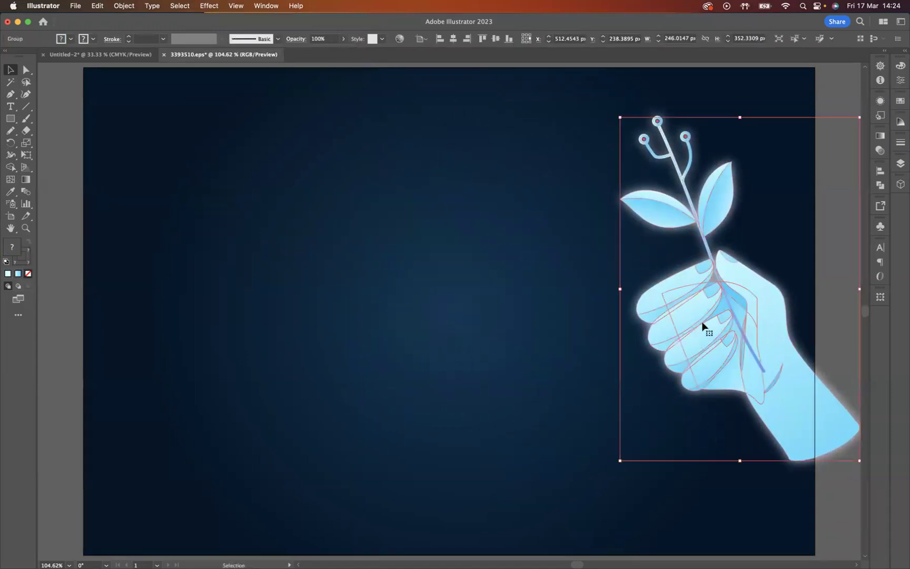
{"action": "left_click", "coordinate": [10, 95]}
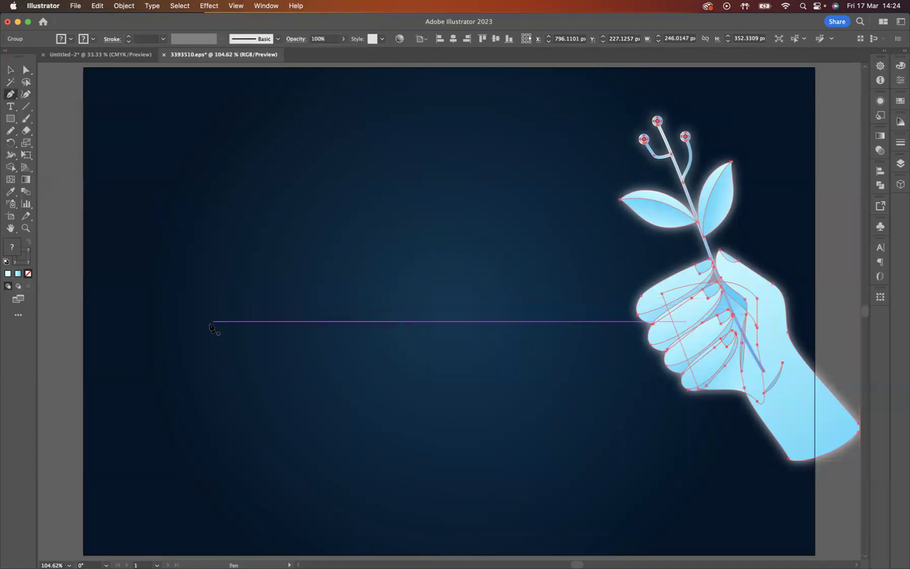
{"action": "left_click", "coordinate": [192, 327]}
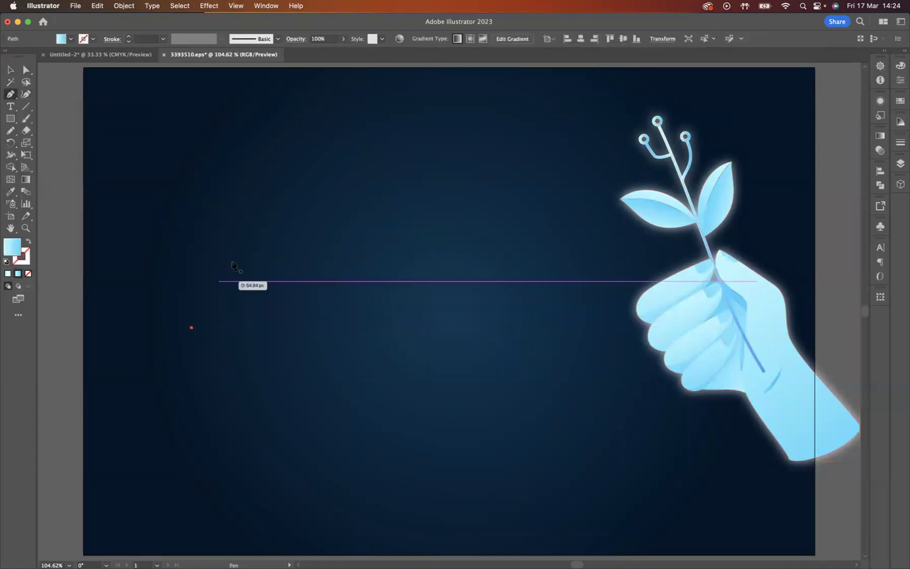
{"action": "left_click", "coordinate": [281, 183]}
{"action": "left_click", "coordinate": [344, 281]}
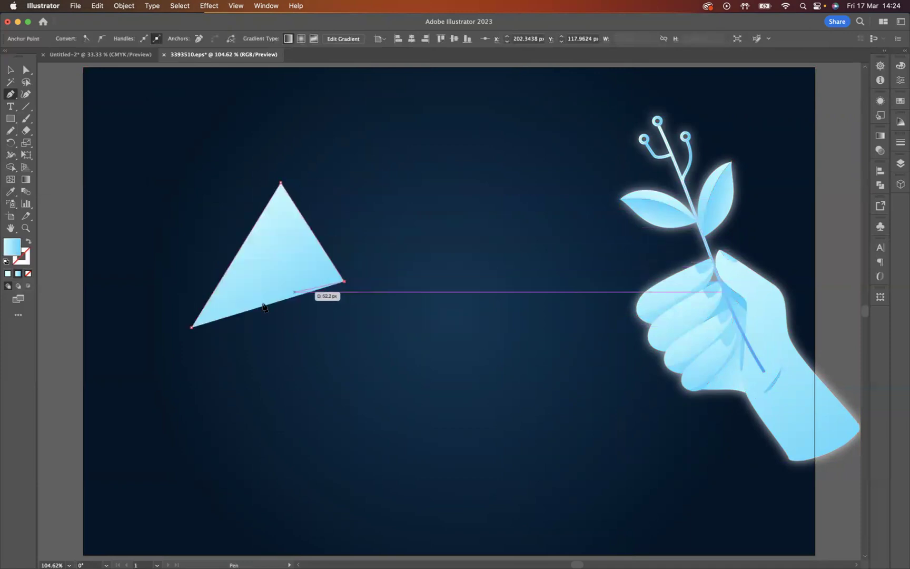
{"action": "key", "text": "shift+x"}
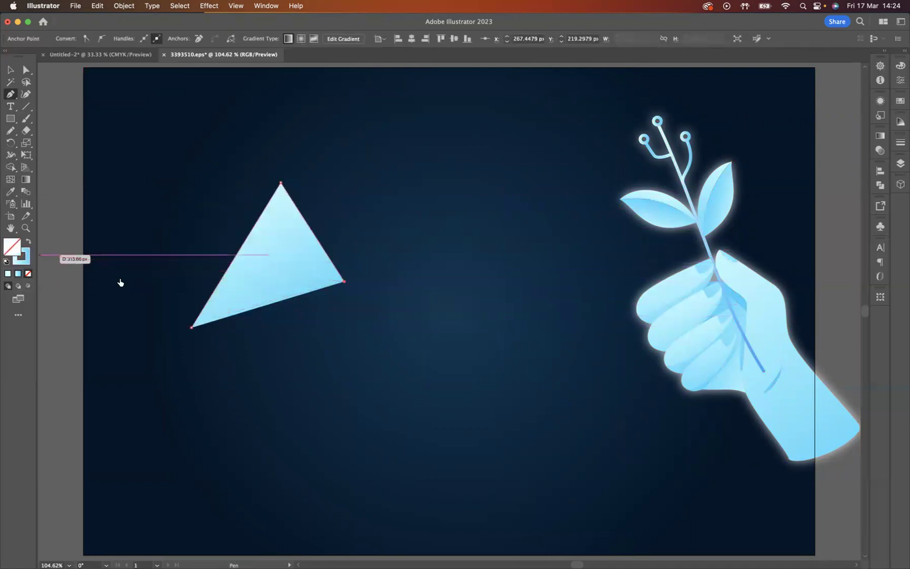
- Extend the zigzag path with more connected triangles across the lower and right area
{"action": "left_click", "coordinate": [203, 328]}
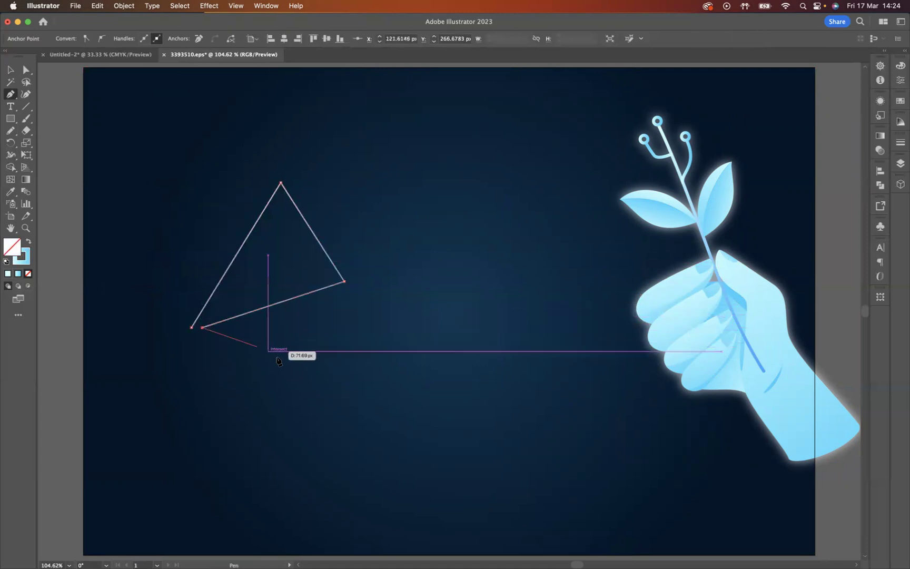
{"action": "left_click", "coordinate": [331, 392]}
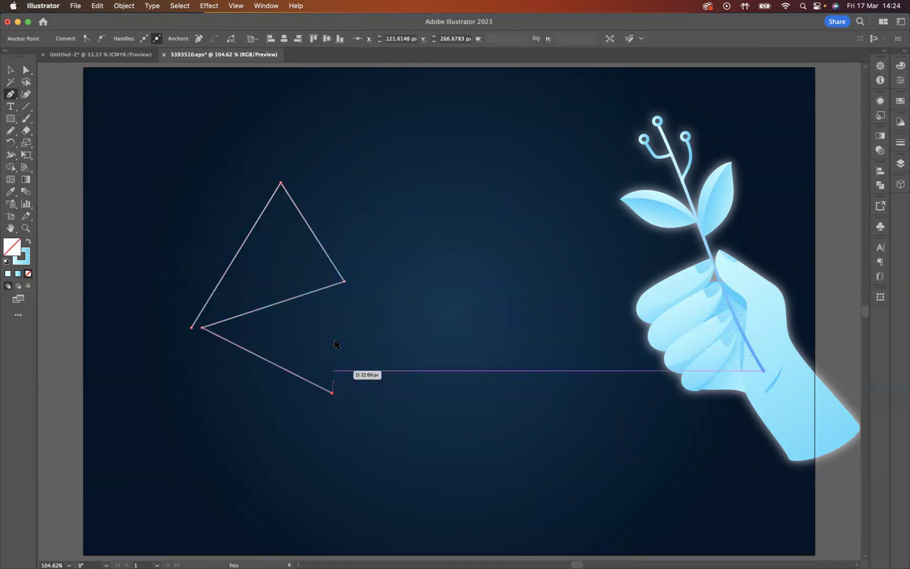
{"action": "left_click", "coordinate": [343, 291]}
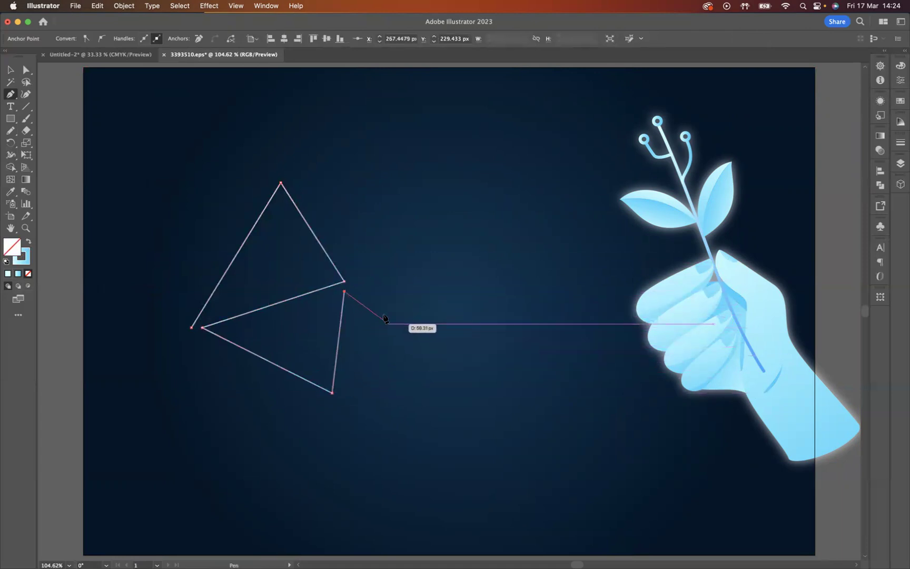
{"action": "left_click", "coordinate": [415, 274]}
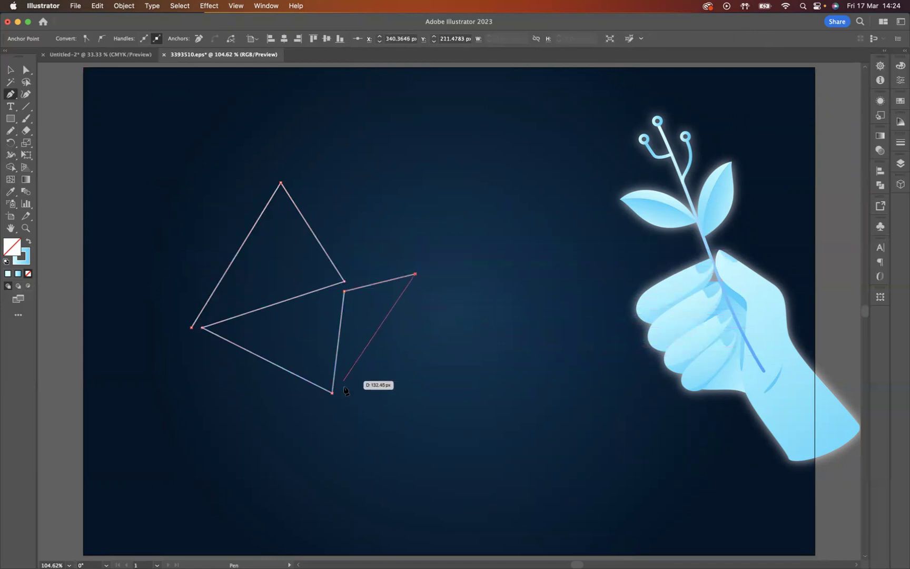
{"action": "left_click", "coordinate": [337, 392]}
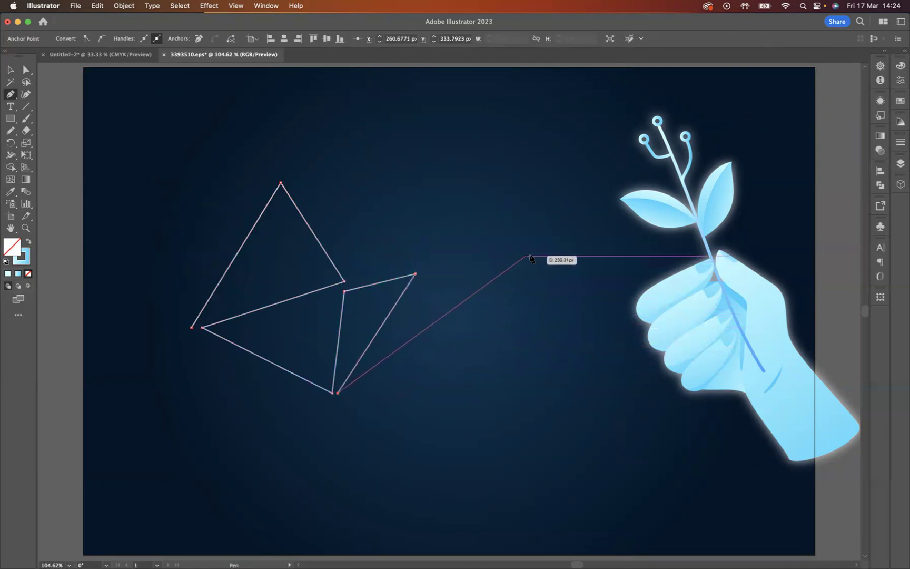
{"action": "left_click", "coordinate": [542, 256]}
{"action": "left_click", "coordinate": [431, 271]}
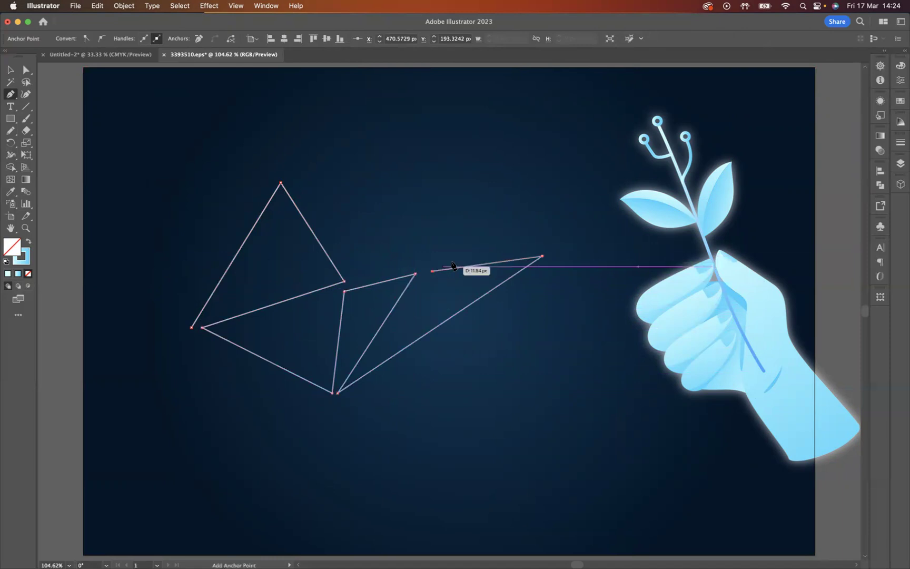
{"action": "left_click", "coordinate": [443, 217]}
{"action": "left_click", "coordinate": [542, 246]}
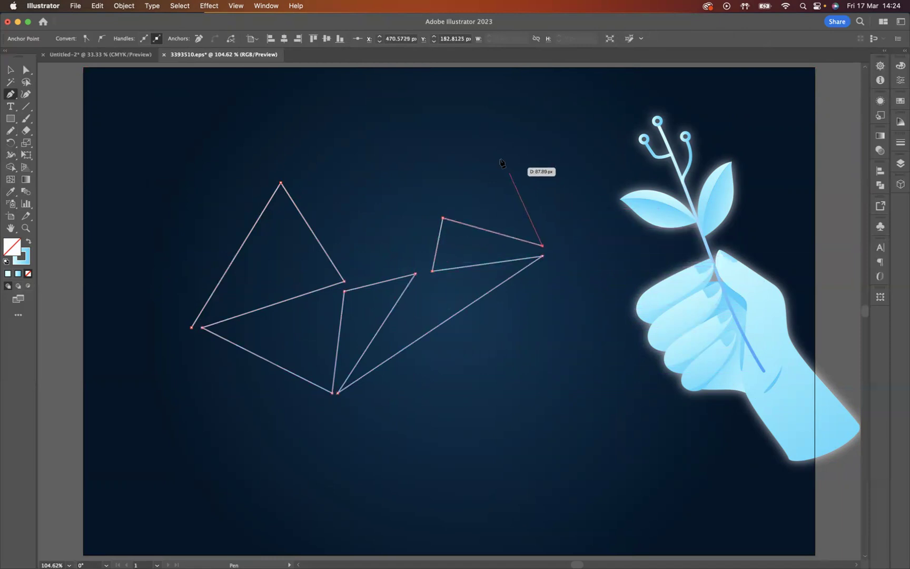
- Add the tall peaks along the top and finish the triangle zigzag path
{"action": "left_click", "coordinate": [483, 112]}
{"action": "left_click", "coordinate": [441, 199]}
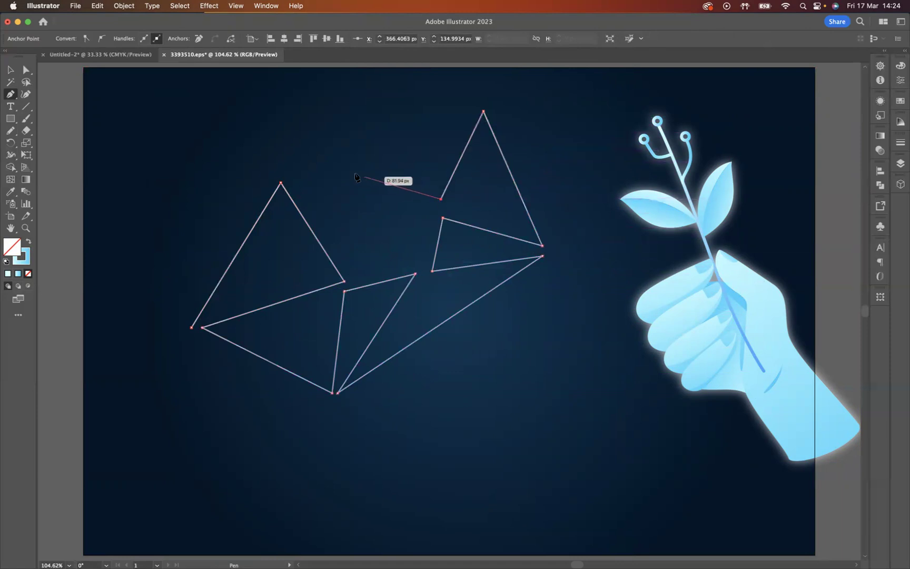
{"action": "left_click", "coordinate": [378, 153]}
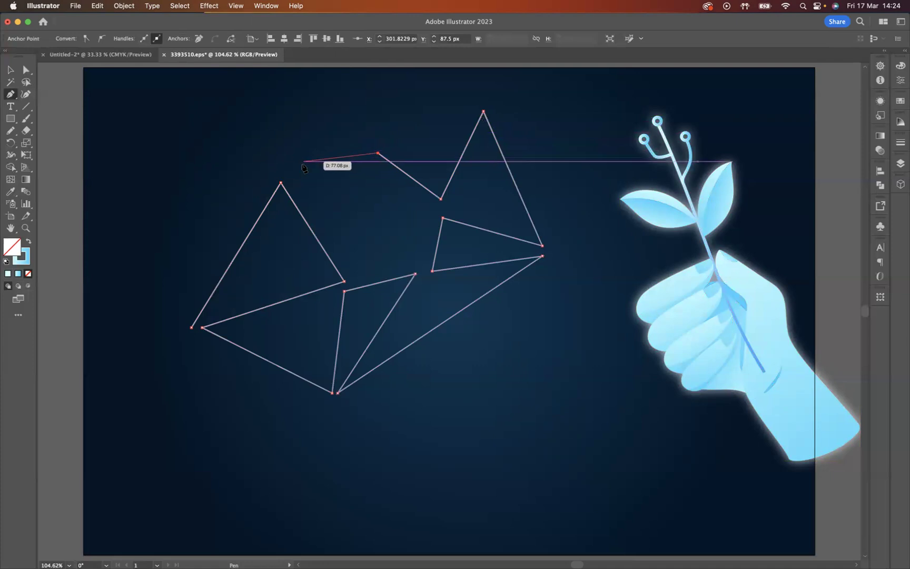
{"action": "left_click", "coordinate": [290, 174]}
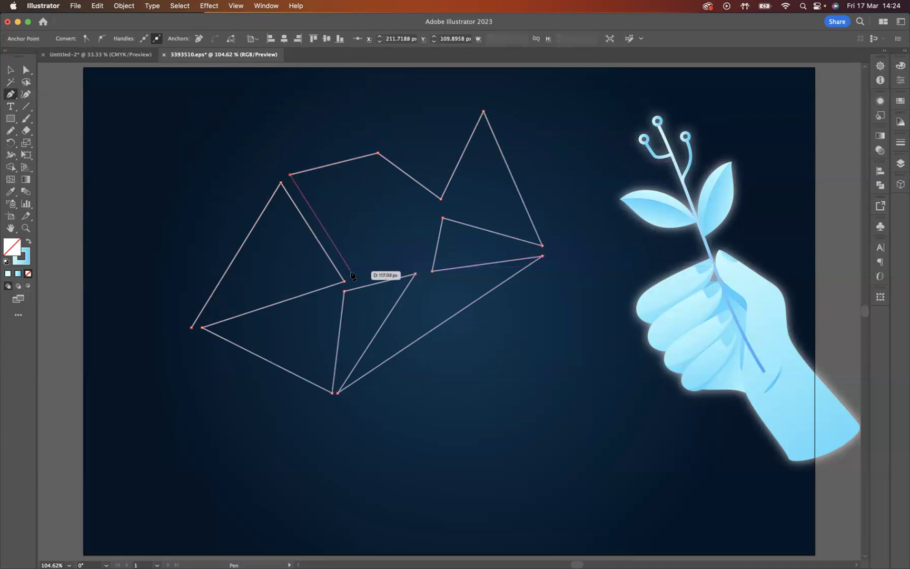
{"action": "left_click", "coordinate": [351, 273]}
{"action": "left_click", "coordinate": [375, 173]}
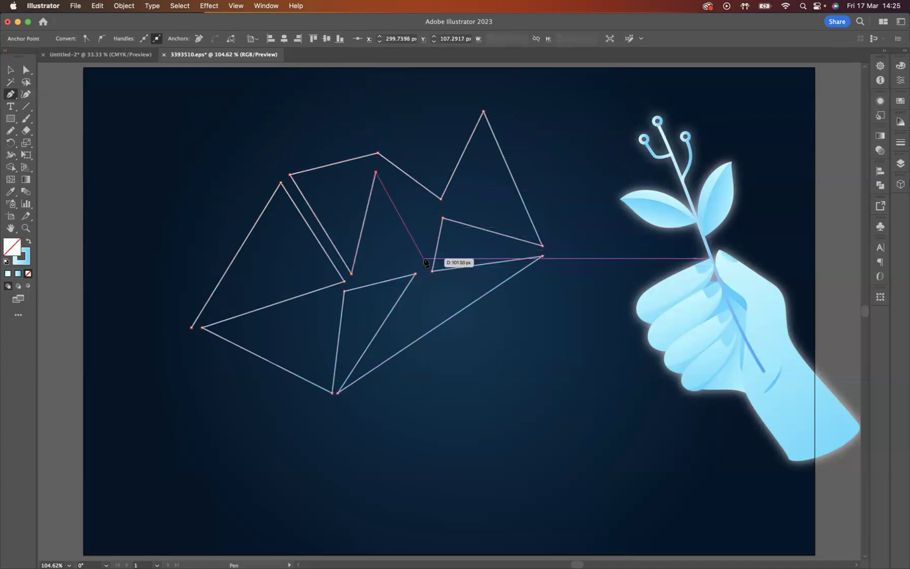
{"action": "left_click", "coordinate": [424, 259]}
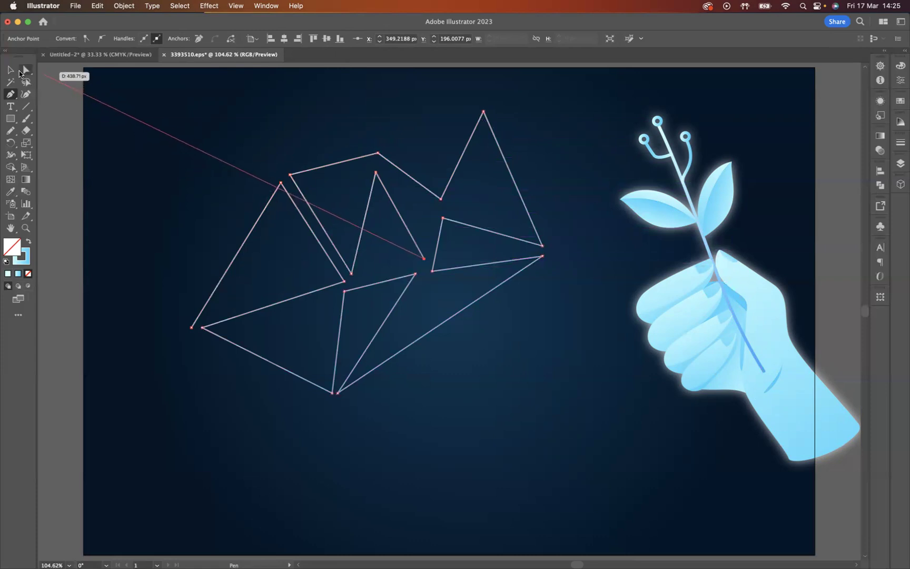
{"action": "left_click", "coordinate": [17, 75]}
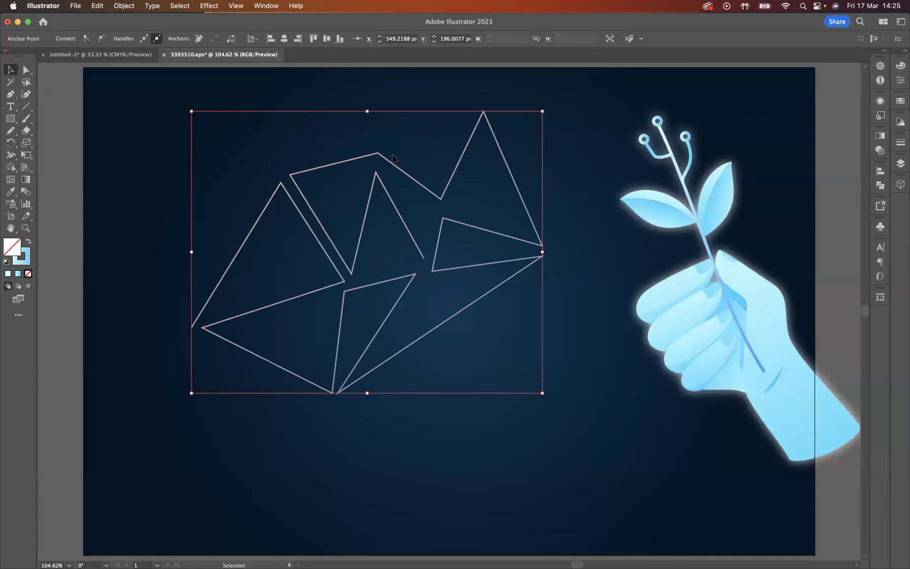
- Lasso and Average (Both) the doubled anchors at the pattern's centre and middle
{"action": "left_click", "coordinate": [26, 83]}
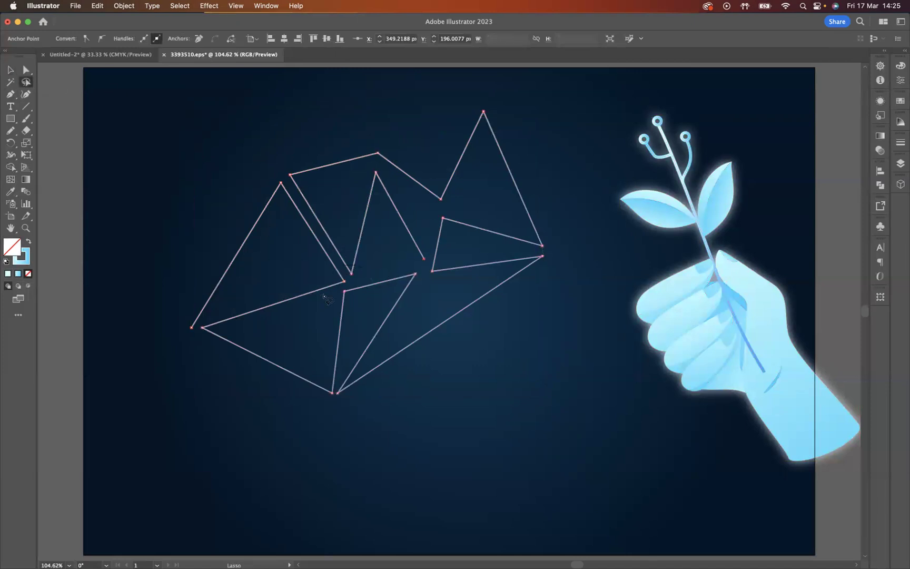
{"action": "left_click_drag", "start_coordinate": [364, 265], "coordinate": [365, 267]}
{"action": "right_click", "coordinate": [352, 285]}
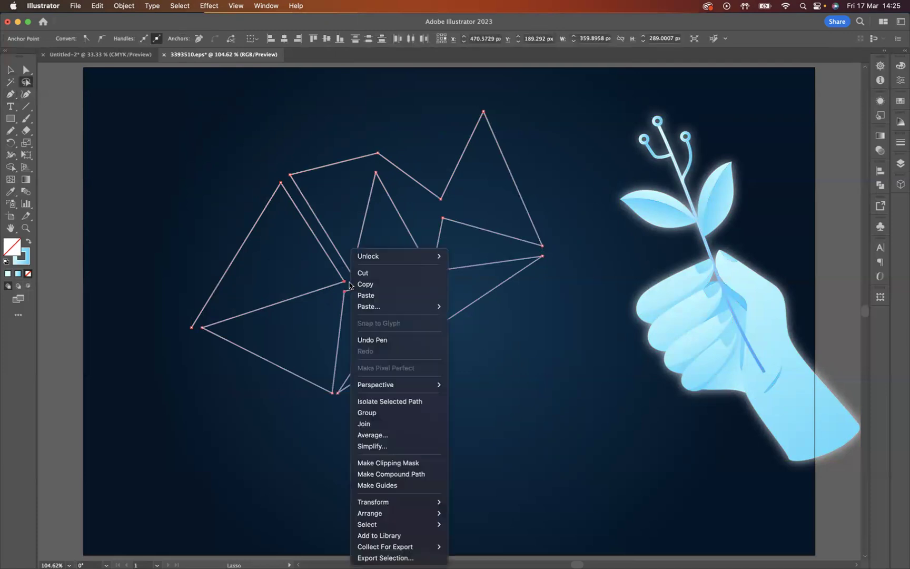
{"action": "left_click", "coordinate": [370, 434]}
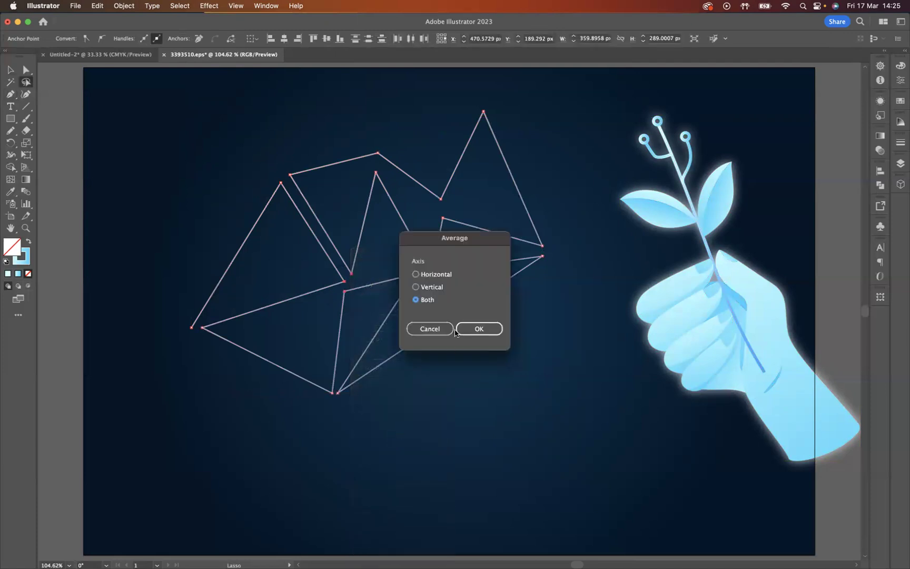
{"action": "left_click", "coordinate": [477, 329]}
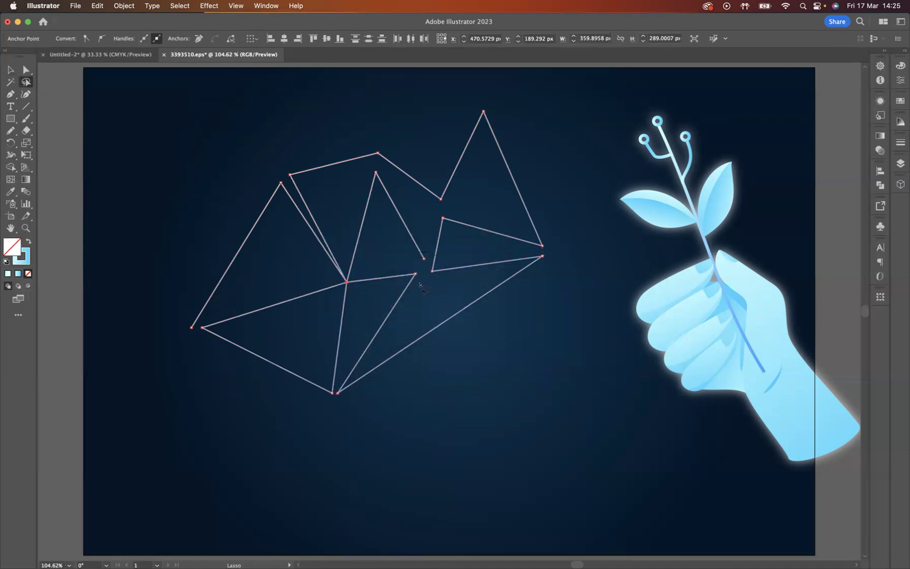
{"action": "right_click", "coordinate": [424, 275]}
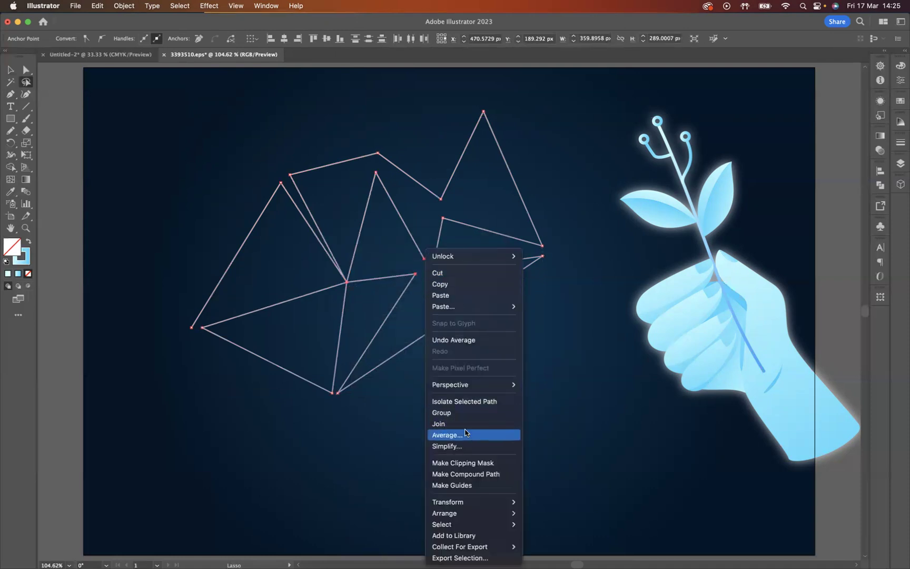
{"action": "left_click", "coordinate": [465, 435]}
{"action": "left_click", "coordinate": [478, 328]}
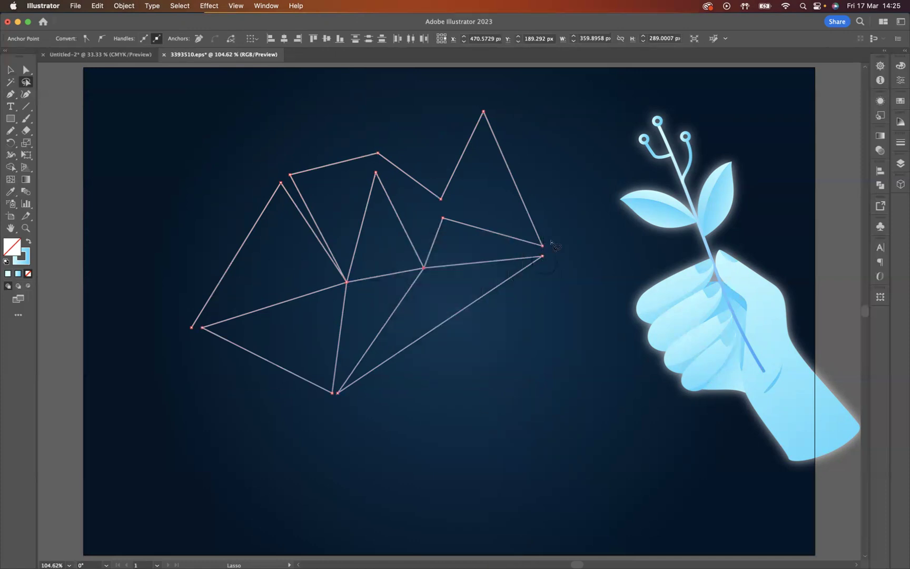
- Average the right-hand and upper doubled anchor pairs into single points
{"action": "right_click", "coordinate": [544, 258]}
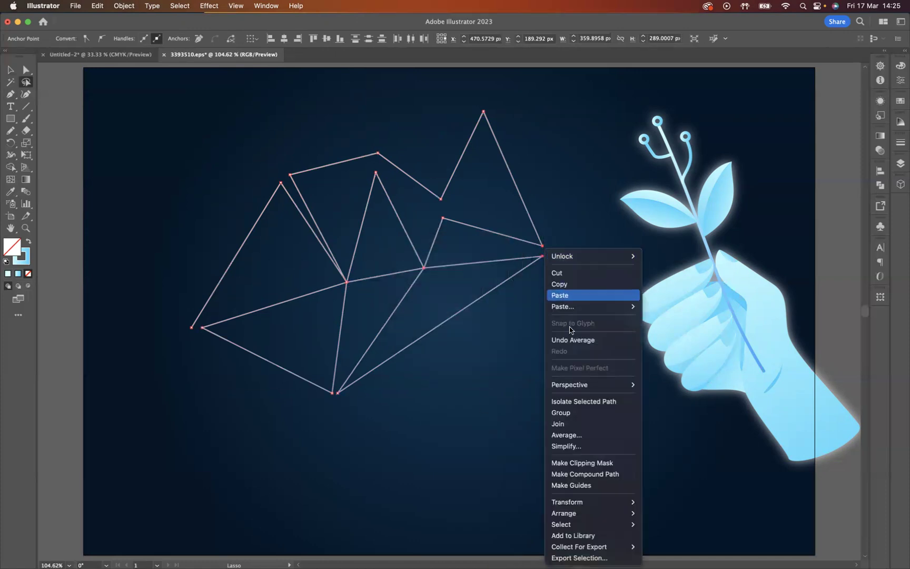
{"action": "left_click", "coordinate": [562, 430]}
{"action": "key", "text": "super+alt+j"}
{"action": "key", "text": "Return"}
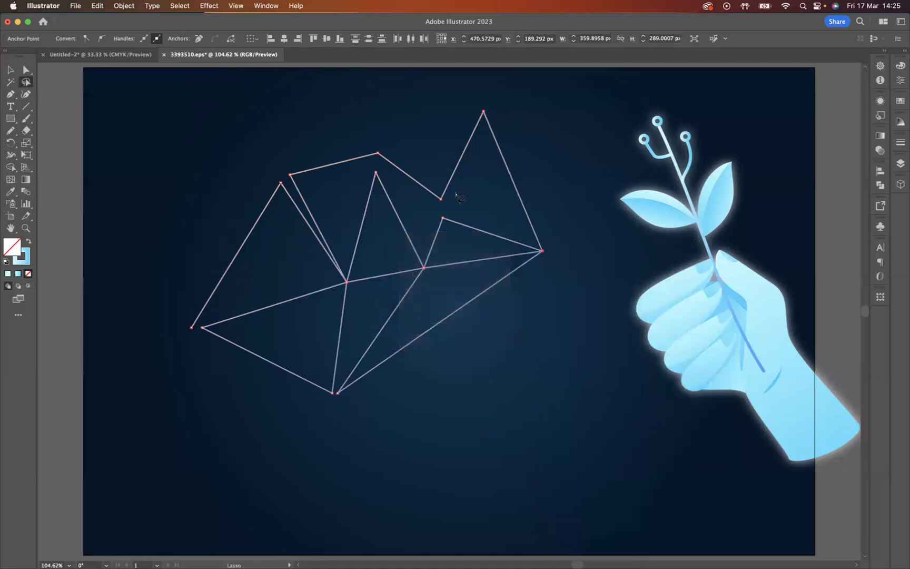
{"action": "right_click", "coordinate": [452, 206]}
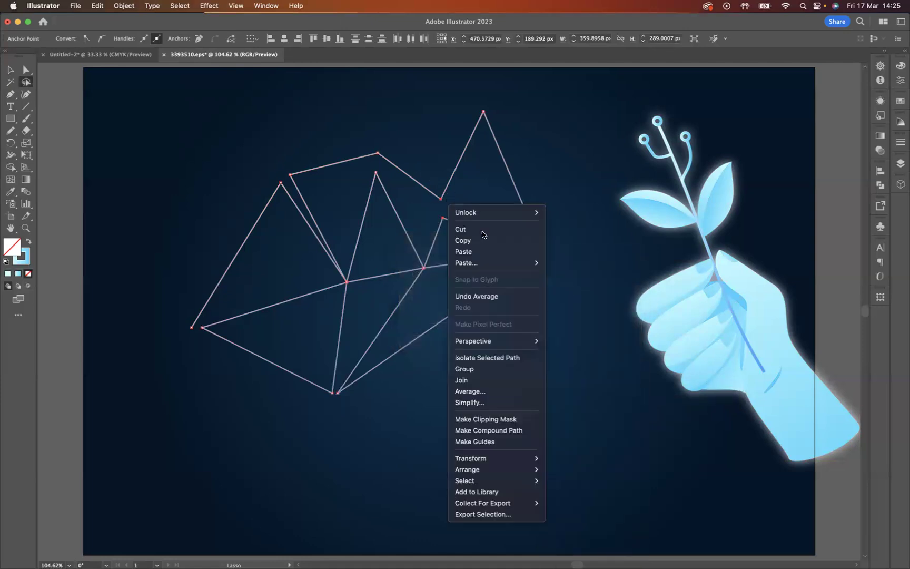
{"action": "left_click", "coordinate": [498, 391]}
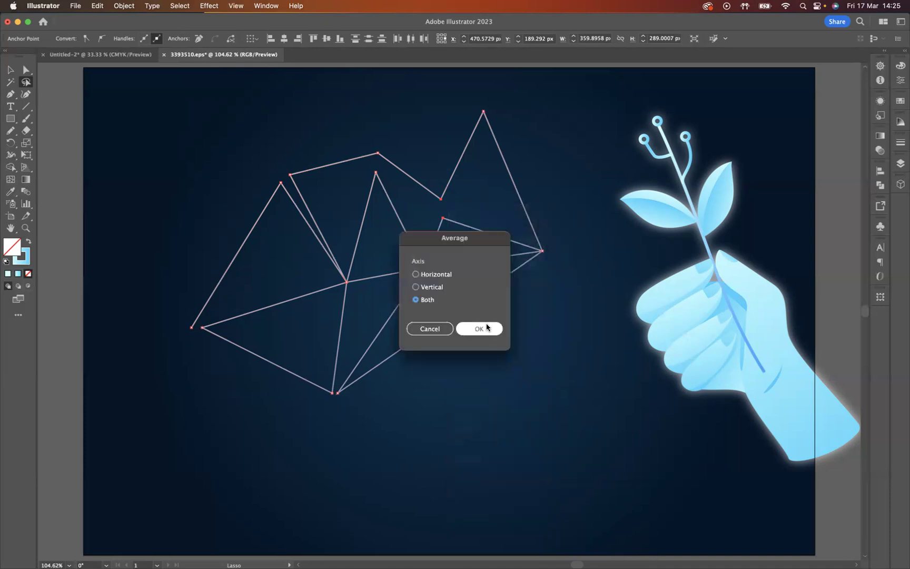
{"action": "left_click", "coordinate": [488, 325]}
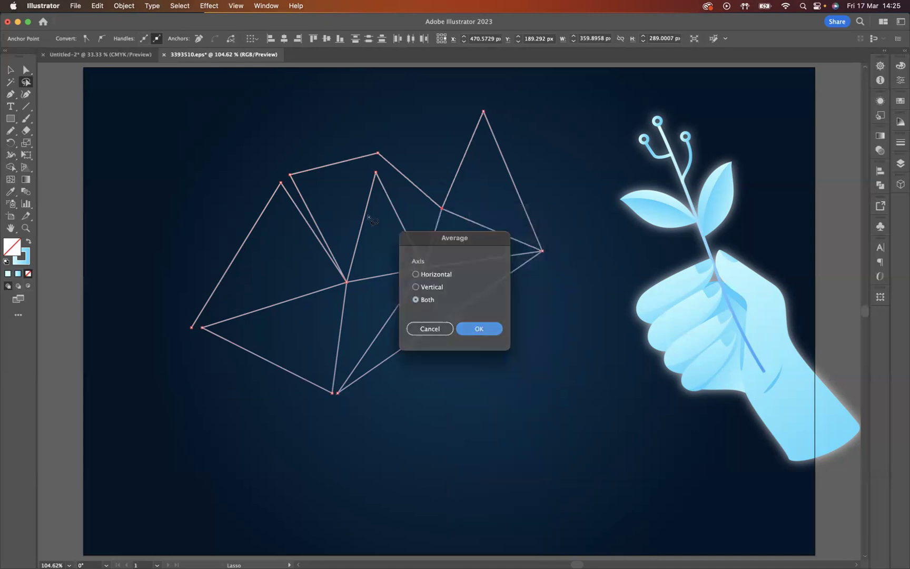
- Average the upper-left and left doubled anchor pairs on both axes
{"action": "right_click", "coordinate": [289, 186]}
{"action": "left_click", "coordinate": [349, 371]}
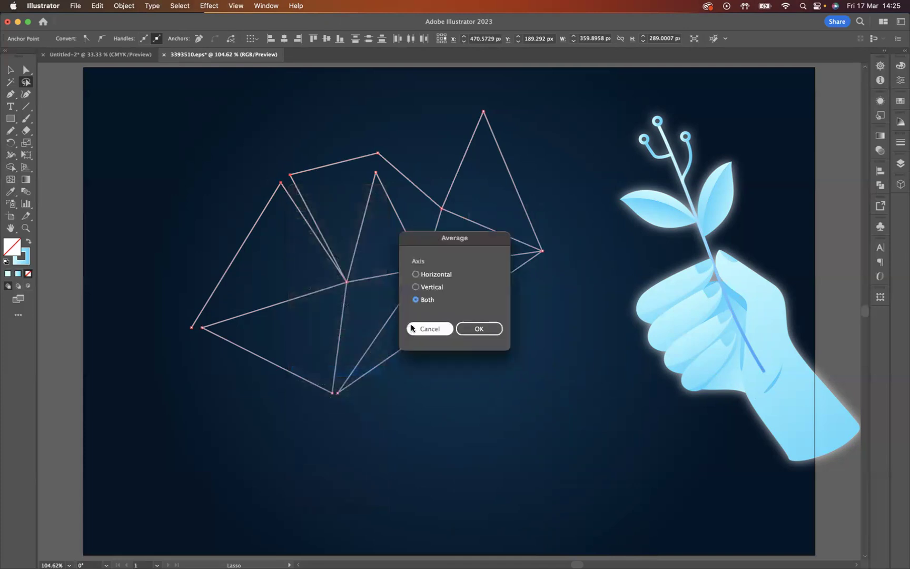
{"action": "left_click", "coordinate": [474, 327]}
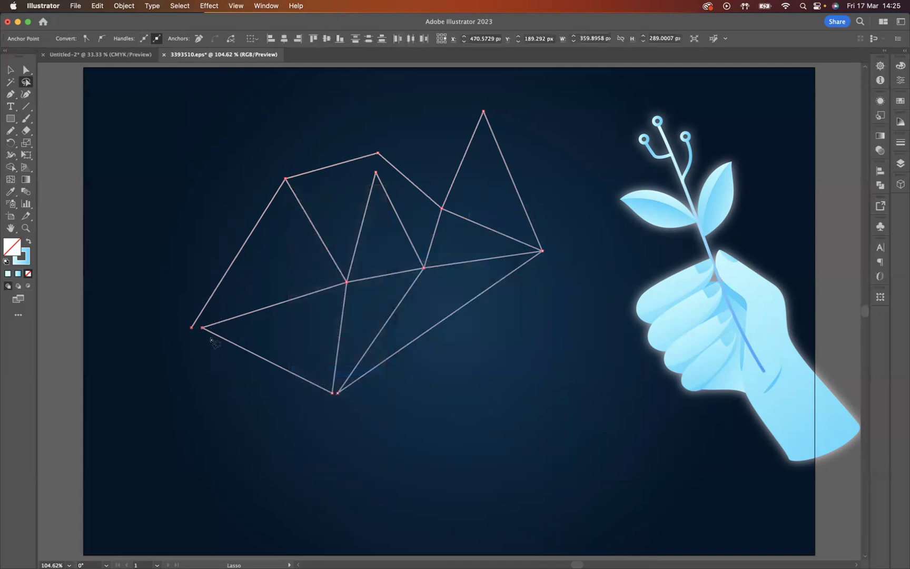
{"action": "right_click", "coordinate": [211, 309]}
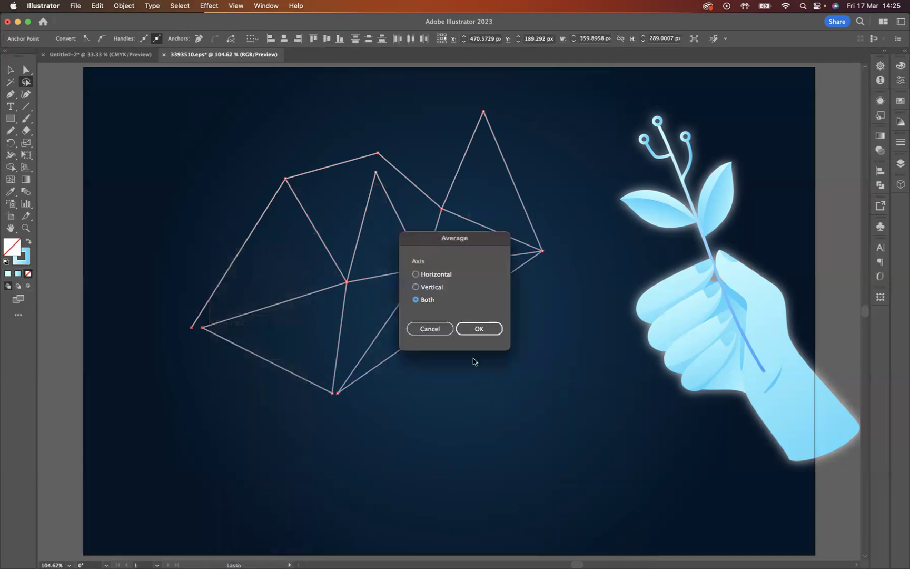
{"action": "left_click", "coordinate": [480, 328]}
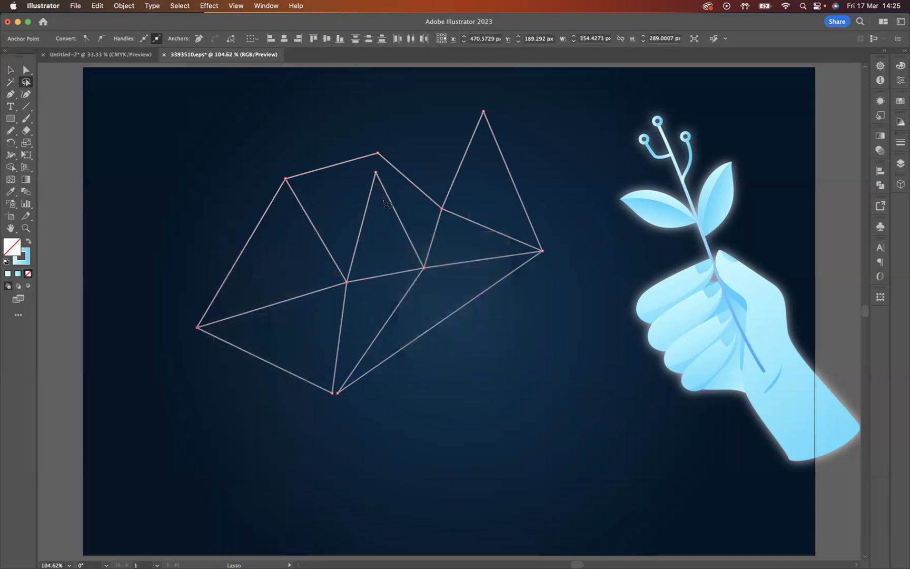
- Average the doubled anchors at the top and bottom corners into single vertices
{"action": "left_click_drag", "start_coordinate": [371, 147], "coordinate": [381, 161]}
{"action": "right_click", "coordinate": [380, 162]}
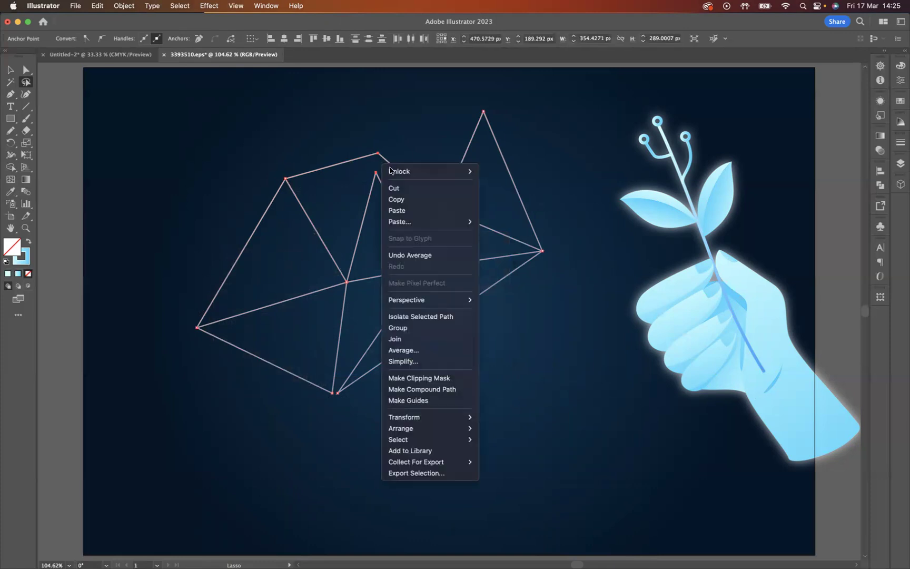
{"action": "left_click", "coordinate": [413, 352]}
{"action": "left_click", "coordinate": [474, 328]}
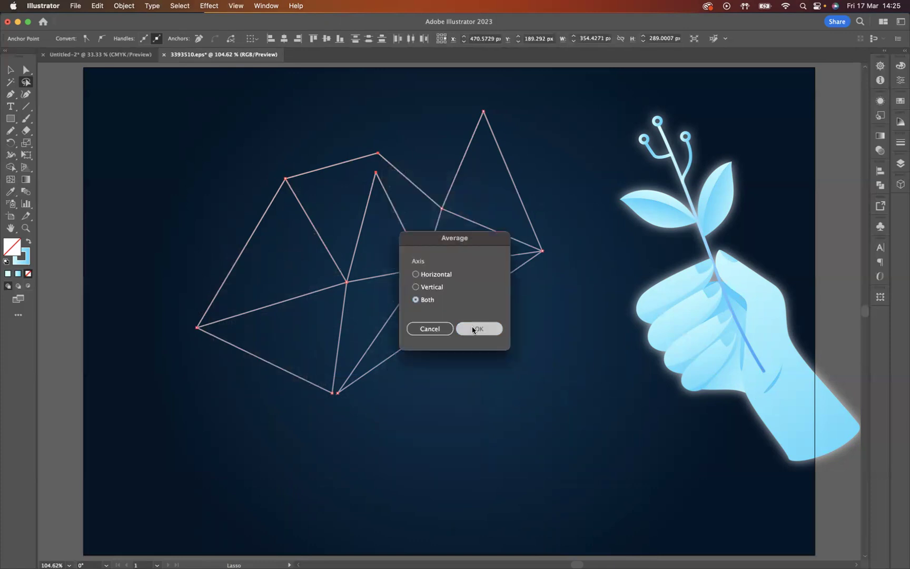
{"action": "right_click", "coordinate": [341, 408]}
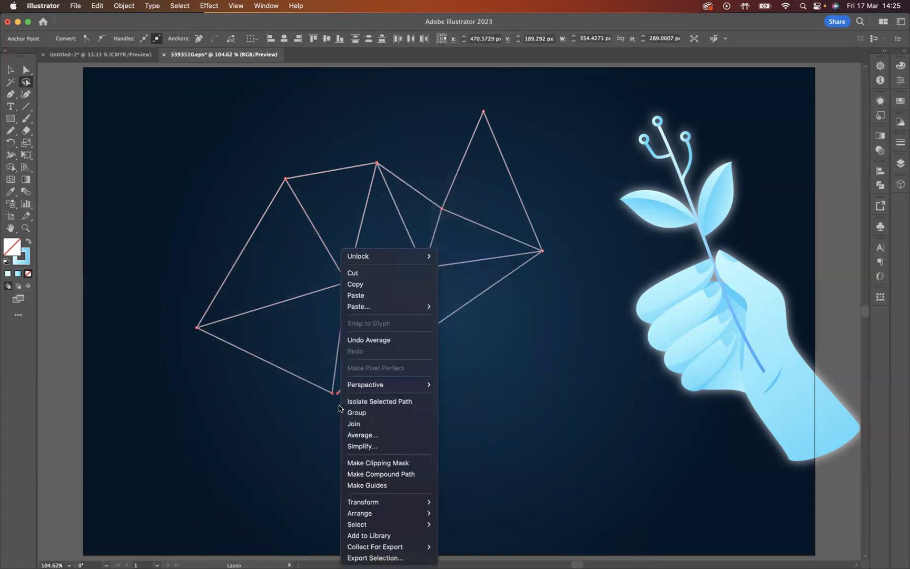
{"action": "left_click", "coordinate": [374, 435]}
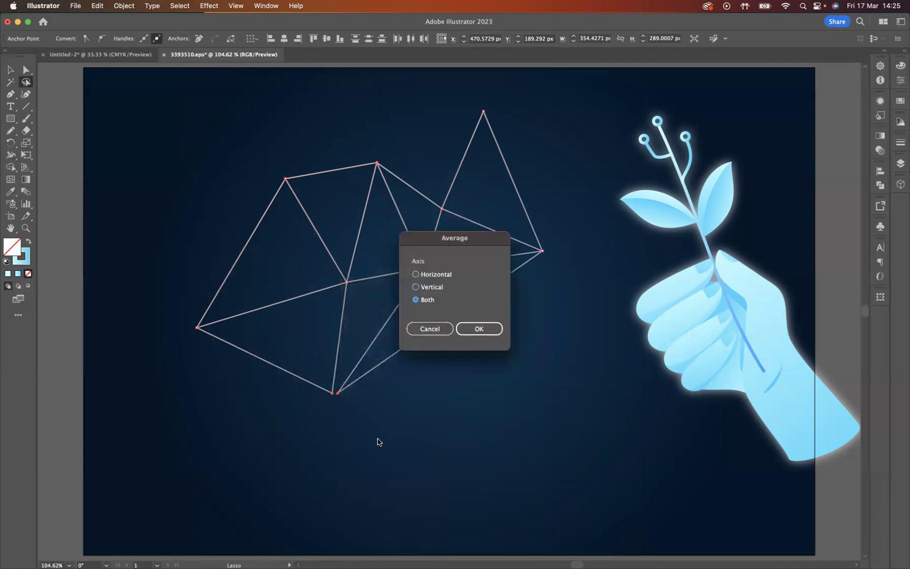
{"action": "left_click", "coordinate": [477, 330]}
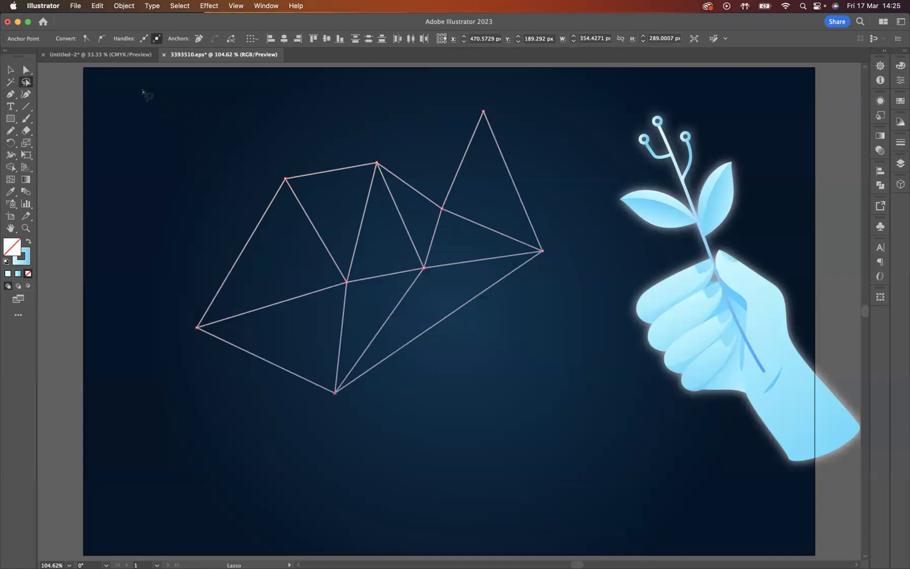
- Give the triangle line pattern an Outer Glow with blur lowered to 3 px, then deselect
{"action": "left_click", "coordinate": [11, 70]}
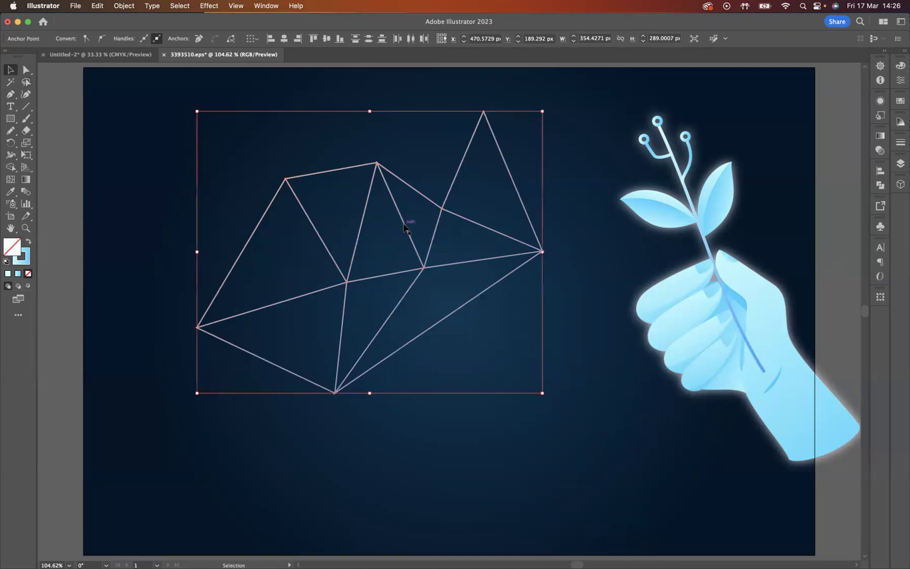
{"action": "left_click", "coordinate": [209, 6]}
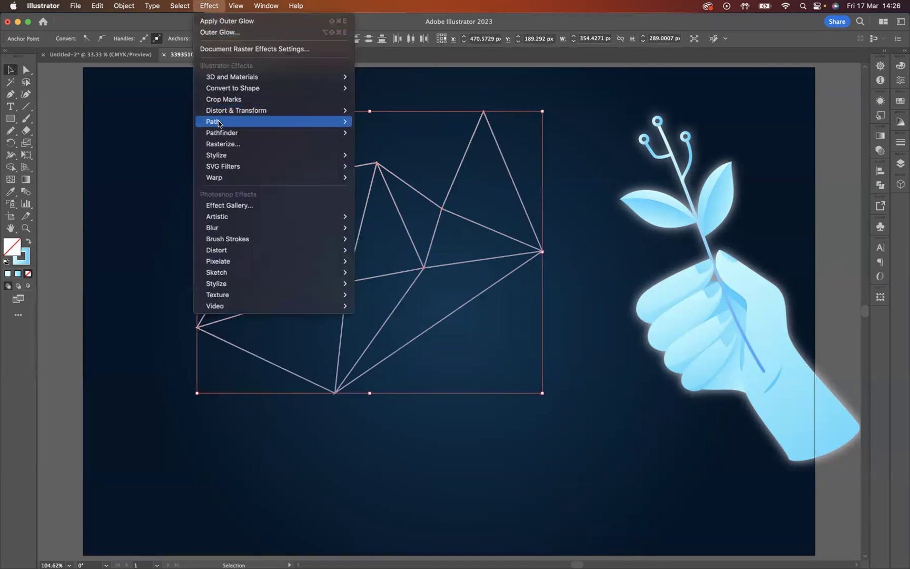
{"action": "mouse_move", "coordinate": [295, 156]}
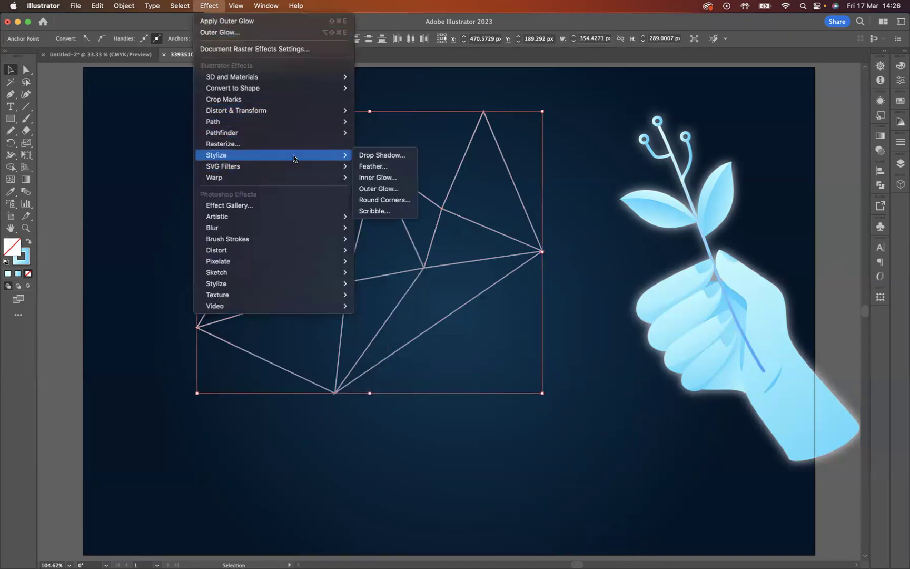
{"action": "left_click", "coordinate": [378, 188]}
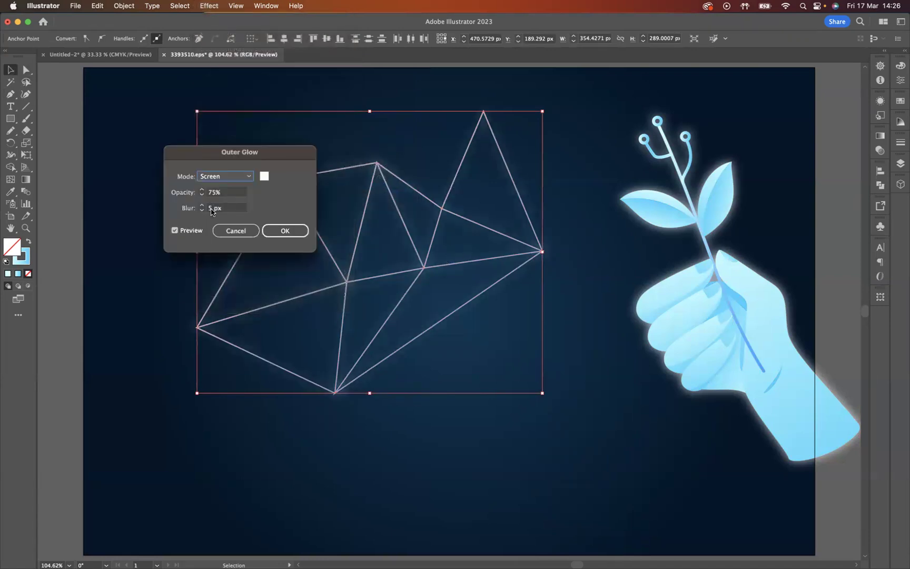
{"action": "left_click", "coordinate": [212, 208]}
{"action": "key", "text": "Down"}
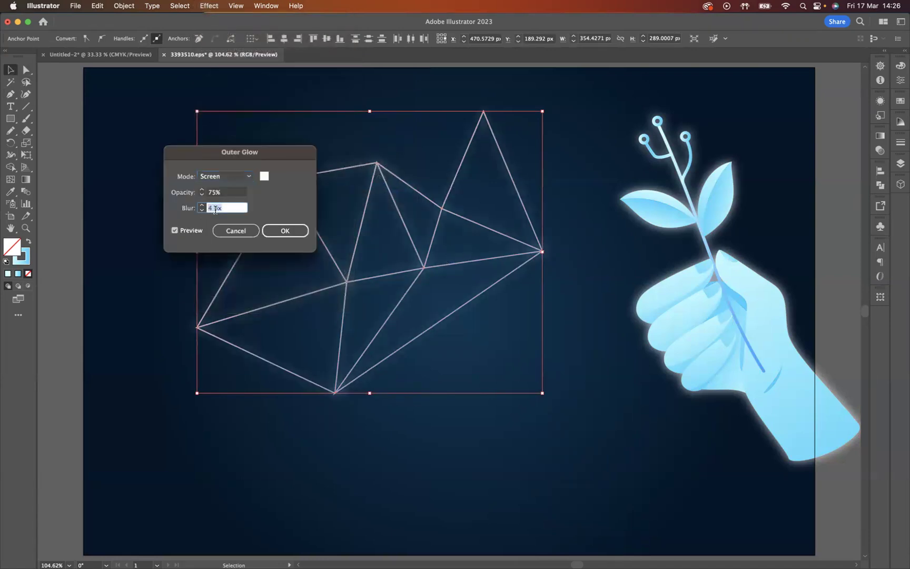
{"action": "left_click", "coordinate": [277, 232]}
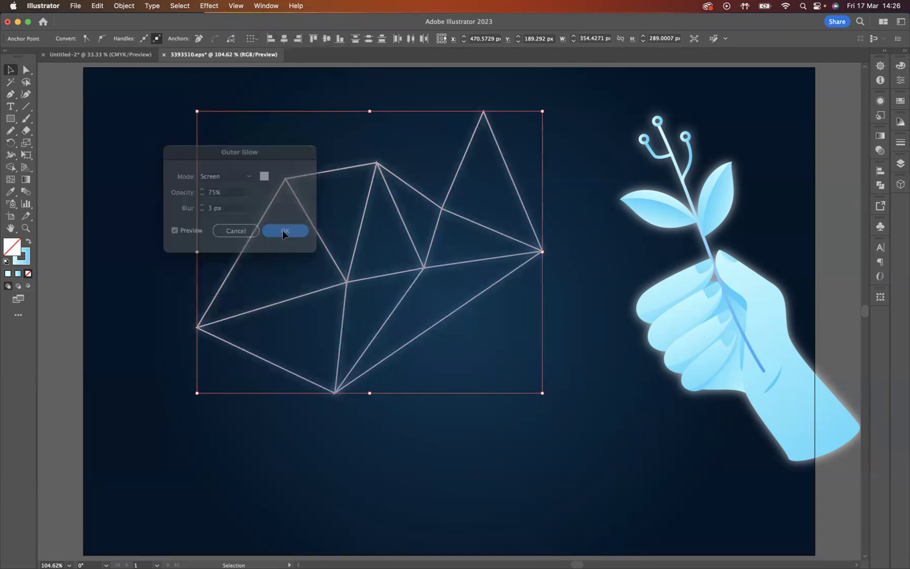
{"action": "left_click", "coordinate": [156, 170]}
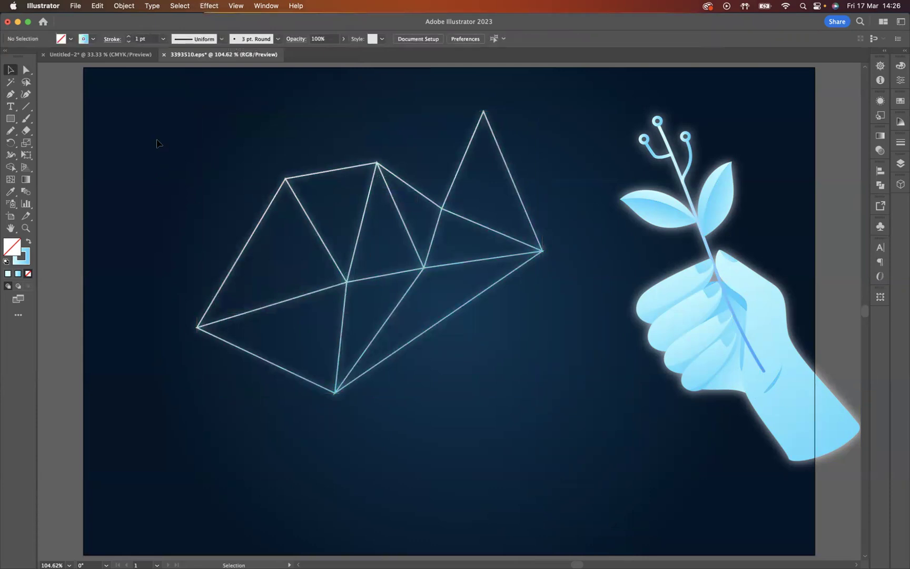
- Zoom in and draw a tiny light-blue, unstroked circle on the pattern's upper-left vertex
{"action": "left_click_drag", "start_coordinate": [10, 118], "coordinate": [62, 144]}
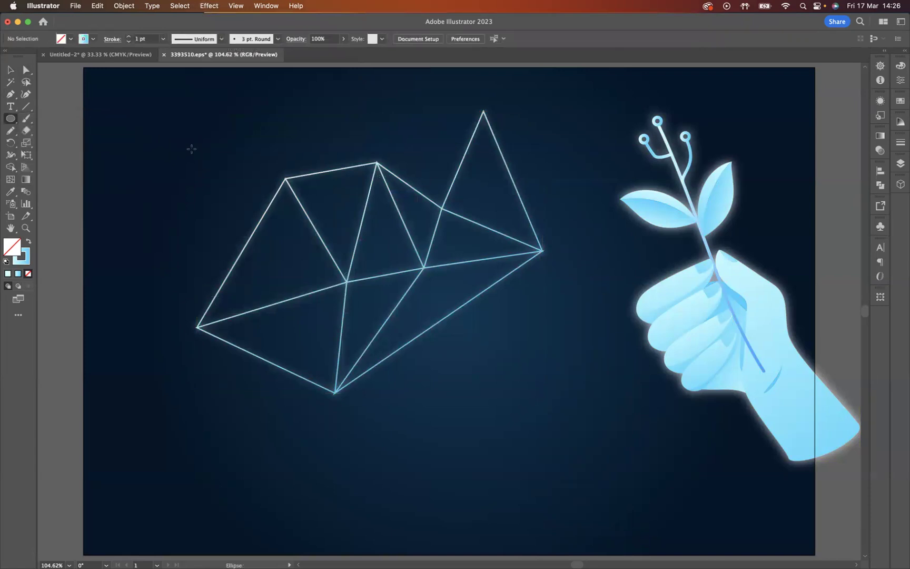
{"action": "left_click", "coordinate": [26, 228]}
{"action": "left_click", "coordinate": [292, 183]}
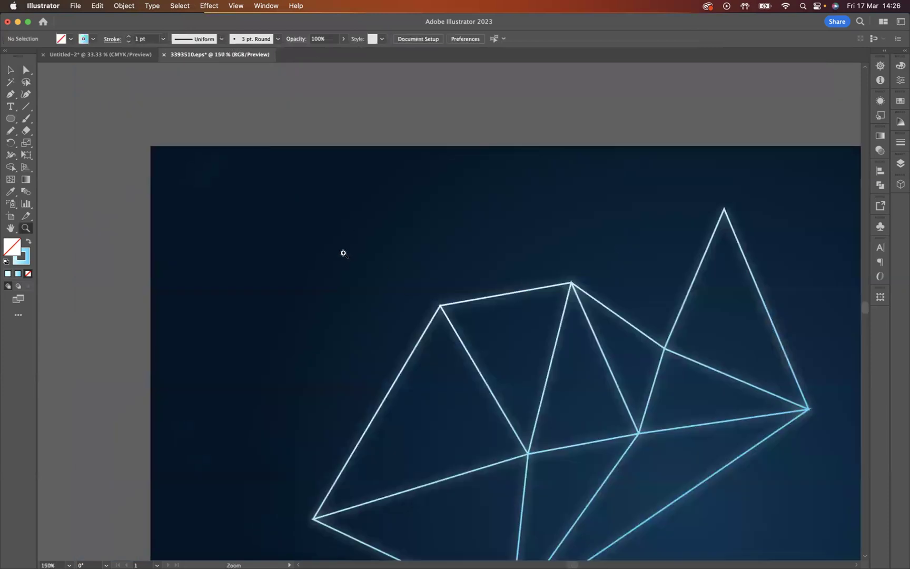
{"action": "left_click", "coordinate": [12, 120]}
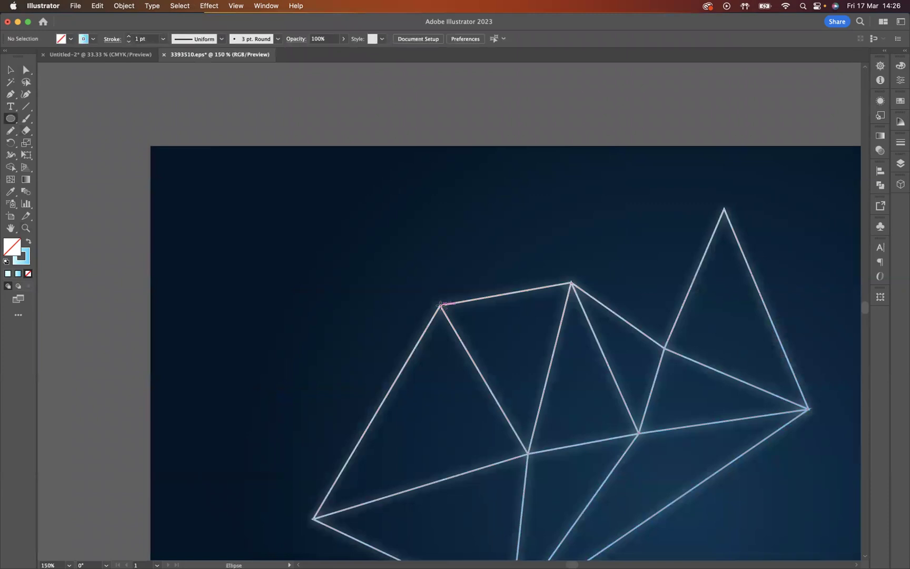
{"action": "left_click_drag", "start_coordinate": [440, 304], "coordinate": [445, 311]}
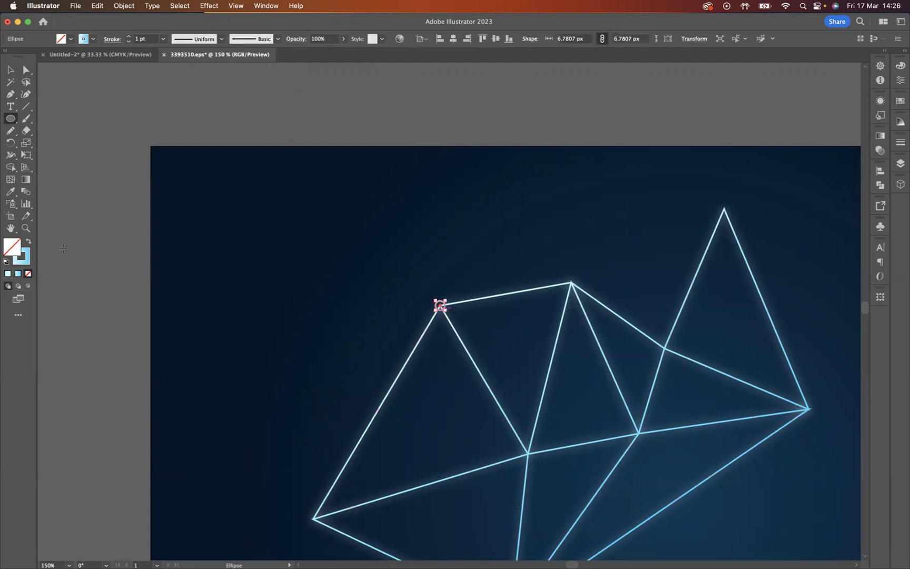
{"action": "left_click", "coordinate": [29, 242]}
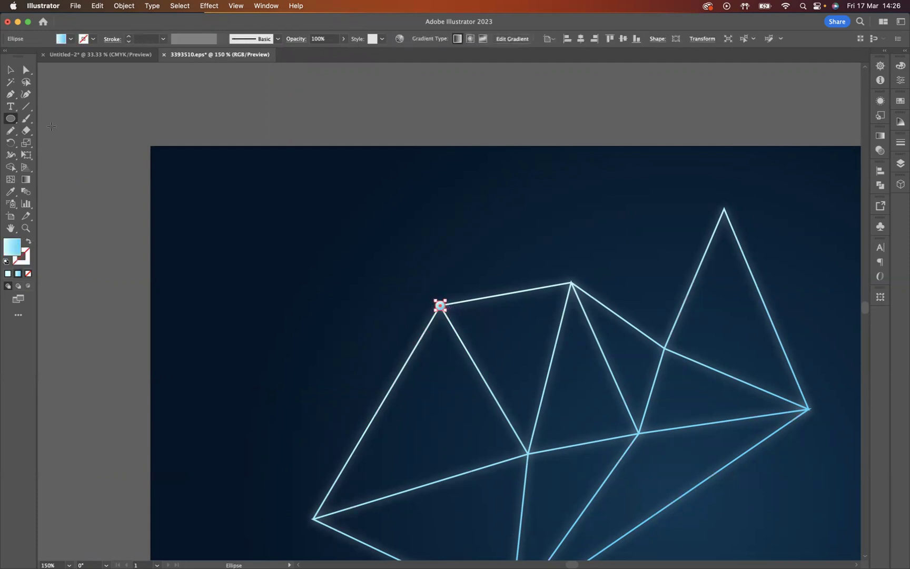
- Alt-drag copies of the dot onto the neighbouring top vertex and the bottom vertex
{"action": "left_click", "coordinate": [10, 70]}
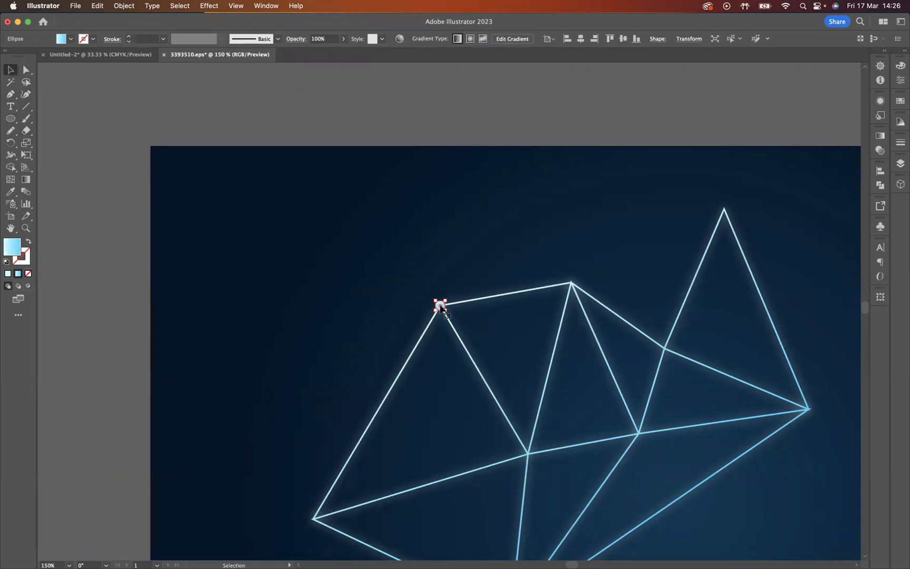
{"action": "left_click_drag", "start_coordinate": [441, 306], "coordinate": [318, 512]}
{"action": "scroll", "coordinate": [436, 490], "scroll_direction": "down", "scroll_amount": 6}
{"action": "scroll", "coordinate": [436, 490], "scroll_direction": "right", "scroll_amount": 3}
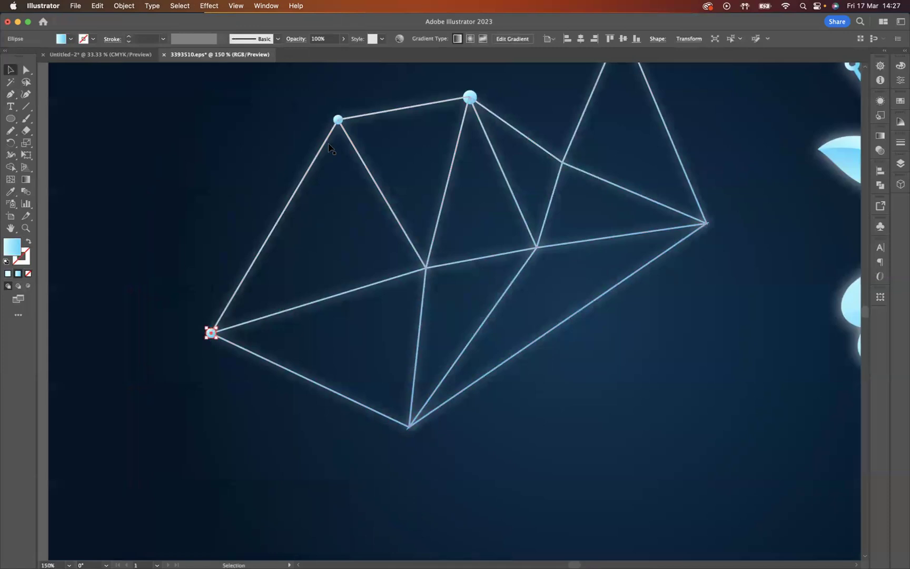
{"action": "left_click_drag", "start_coordinate": [211, 335], "coordinate": [408, 425]}
- Copy dots onto the centre, interior, right and top vertices and the middle crossing
{"action": "left_click_drag", "start_coordinate": [468, 100], "coordinate": [424, 276]}
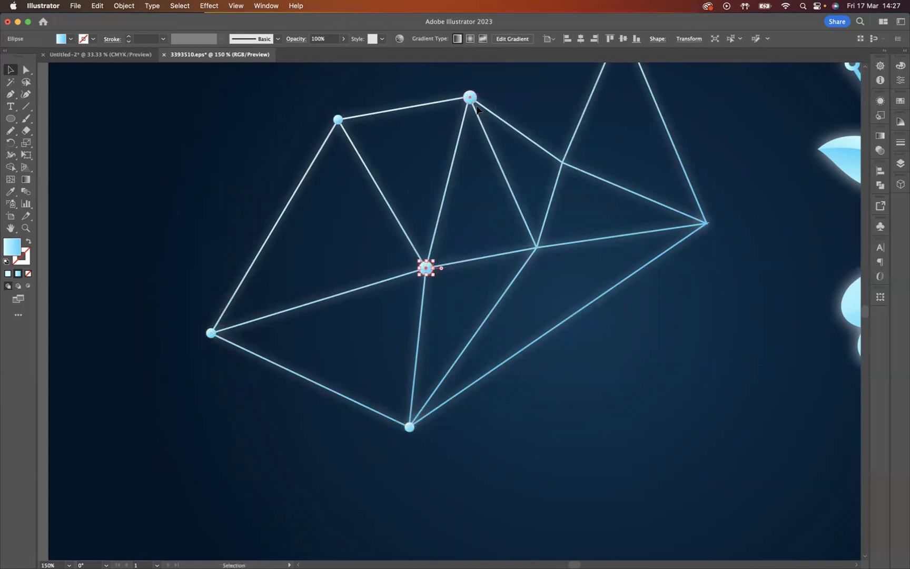
{"action": "left_click_drag", "start_coordinate": [462, 97], "coordinate": [536, 248]}
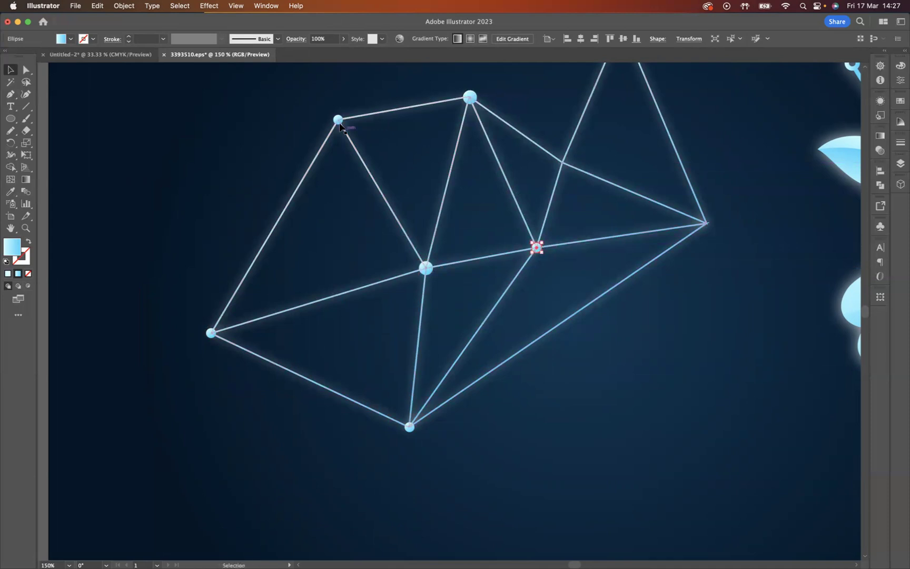
{"action": "left_click_drag", "start_coordinate": [338, 119], "coordinate": [709, 226]}
{"action": "left_click_drag", "start_coordinate": [564, 216], "coordinate": [530, 328]}
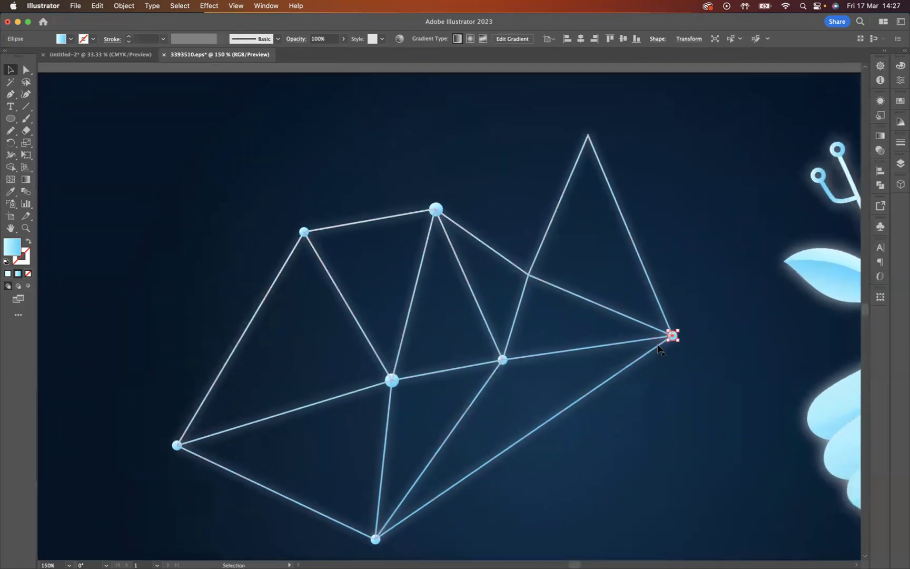
{"action": "left_click_drag", "start_coordinate": [674, 337], "coordinate": [587, 135]}
{"action": "left_click_drag", "start_coordinate": [673, 335], "coordinate": [529, 275]}
- Shift-select all nine vertex dots, from the top peak to the upper-left corner, and open Effect
{"action": "left_click", "coordinate": [588, 136]}
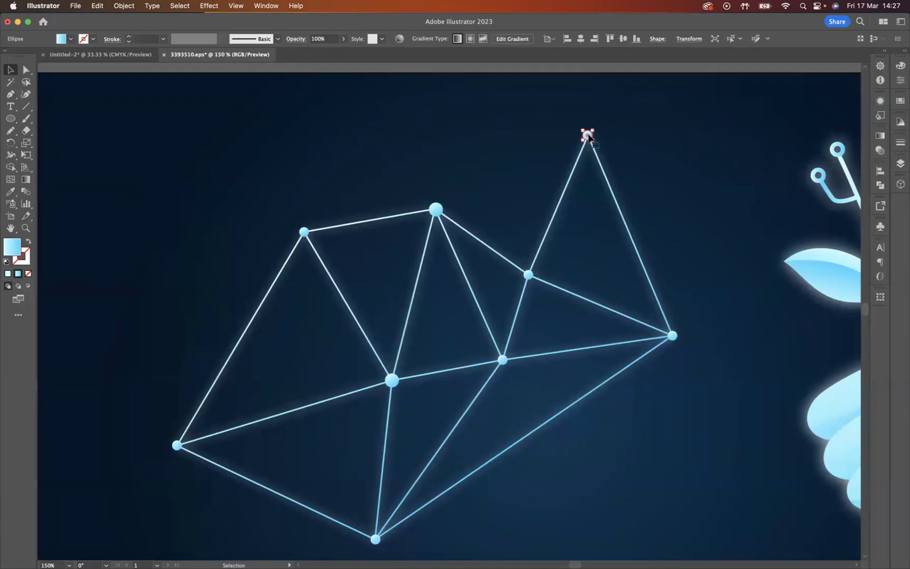
{"action": "left_click", "coordinate": [529, 274], "text": "shift"}
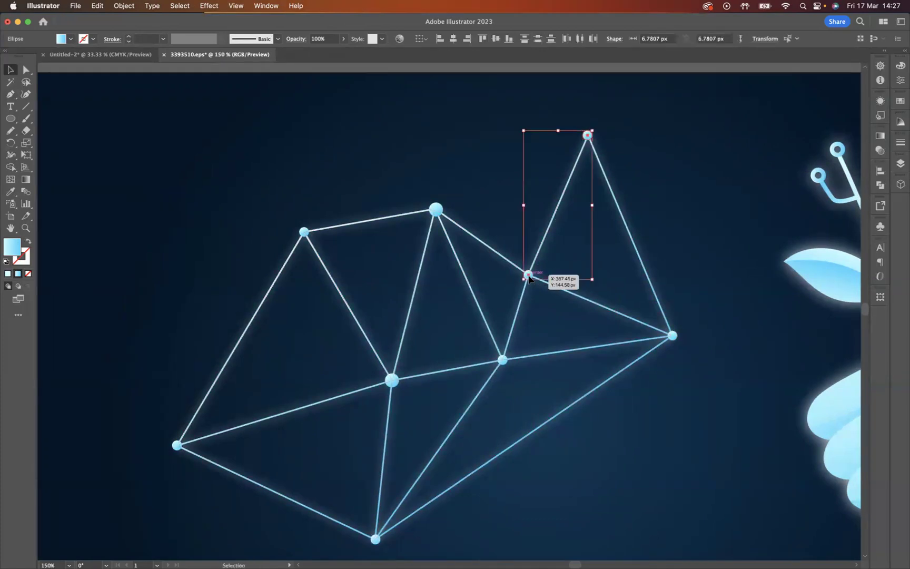
{"action": "left_click", "coordinate": [672, 335], "text": "shift"}
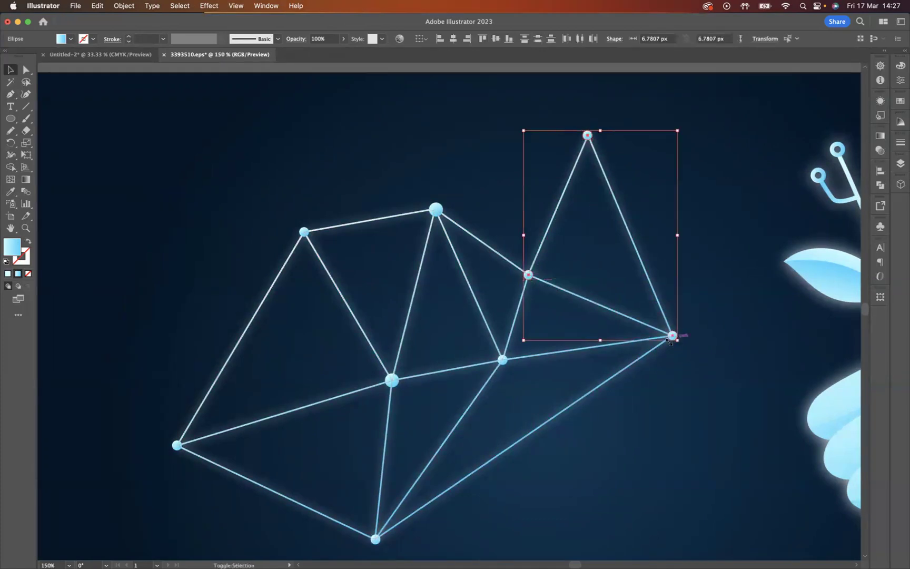
{"action": "left_click", "coordinate": [503, 359], "text": "shift"}
{"action": "left_click", "coordinate": [396, 386], "text": "shift"}
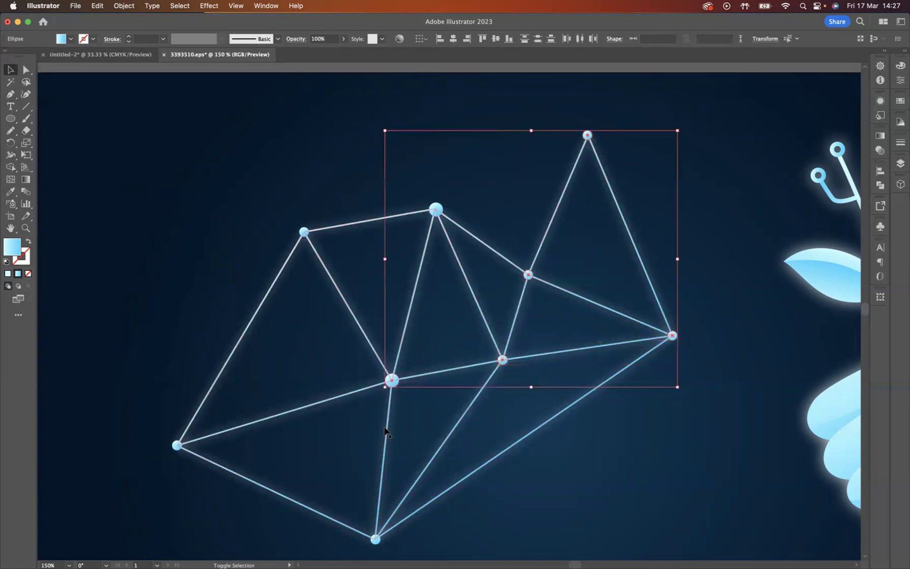
{"action": "left_click", "coordinate": [375, 539], "text": "shift"}
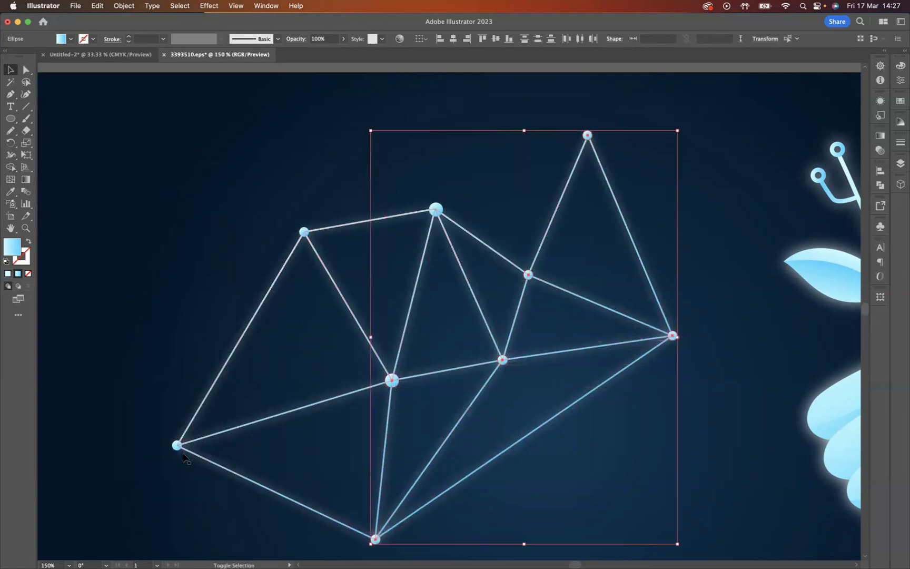
{"action": "left_click", "coordinate": [176, 445], "text": "shift"}
{"action": "left_click", "coordinate": [304, 233], "text": "shift"}
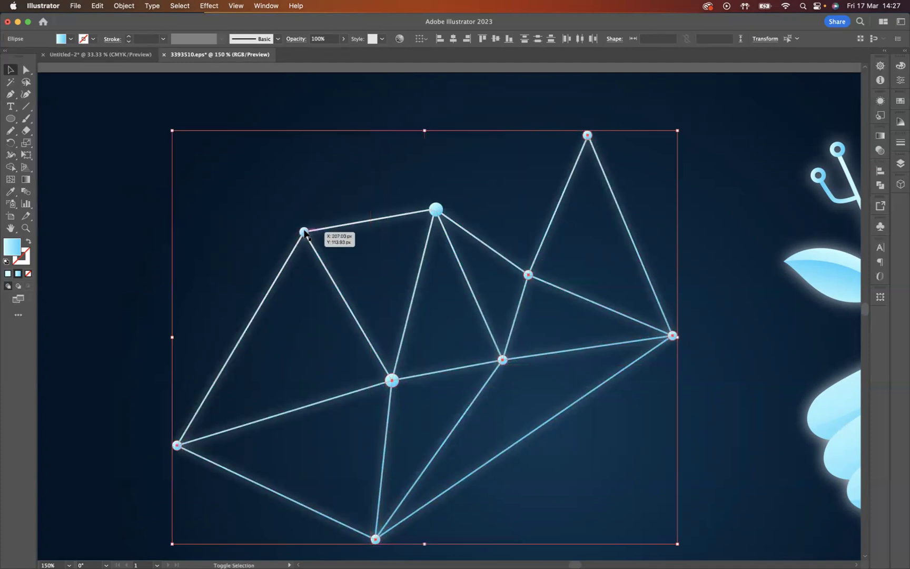
{"action": "left_click", "coordinate": [437, 210], "text": "shift"}
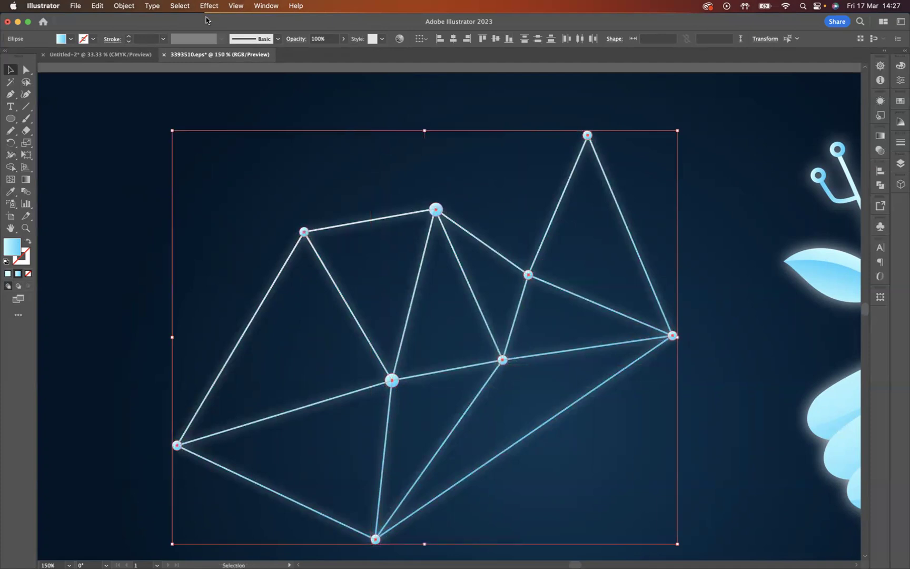
{"action": "left_click", "coordinate": [210, 6]}
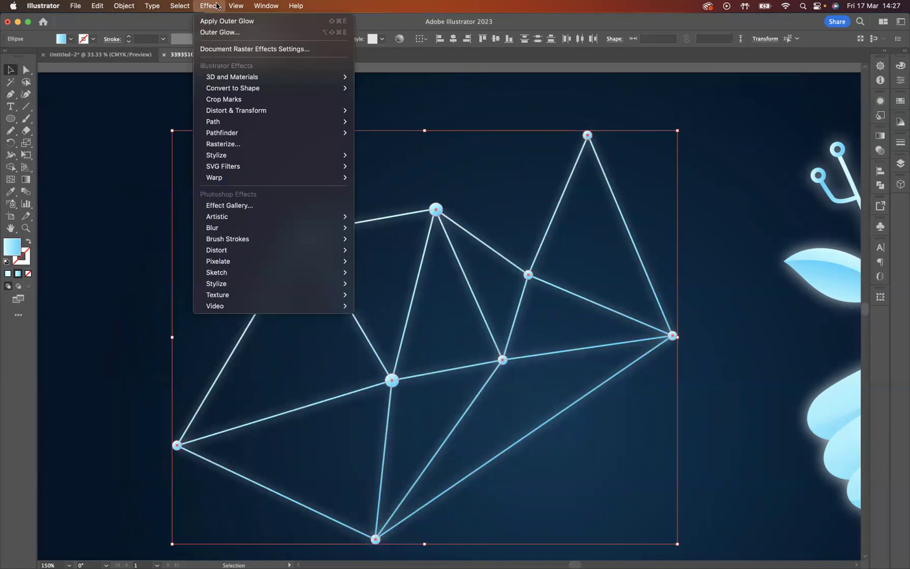
- Apply a Screen-mode Outer Glow at 75% opacity and 3 px blur to the dots, then deselect
{"action": "mouse_move", "coordinate": [259, 157]}
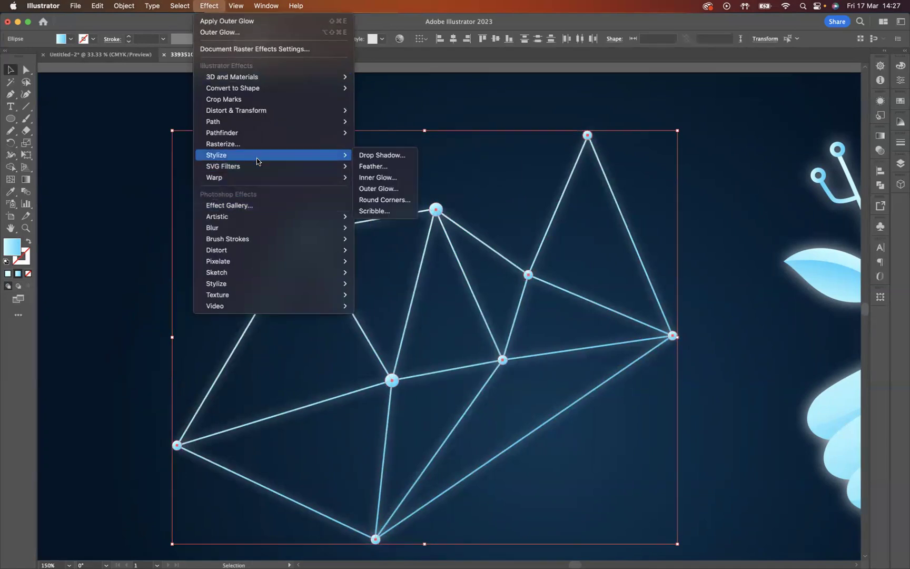
{"action": "left_click", "coordinate": [392, 188]}
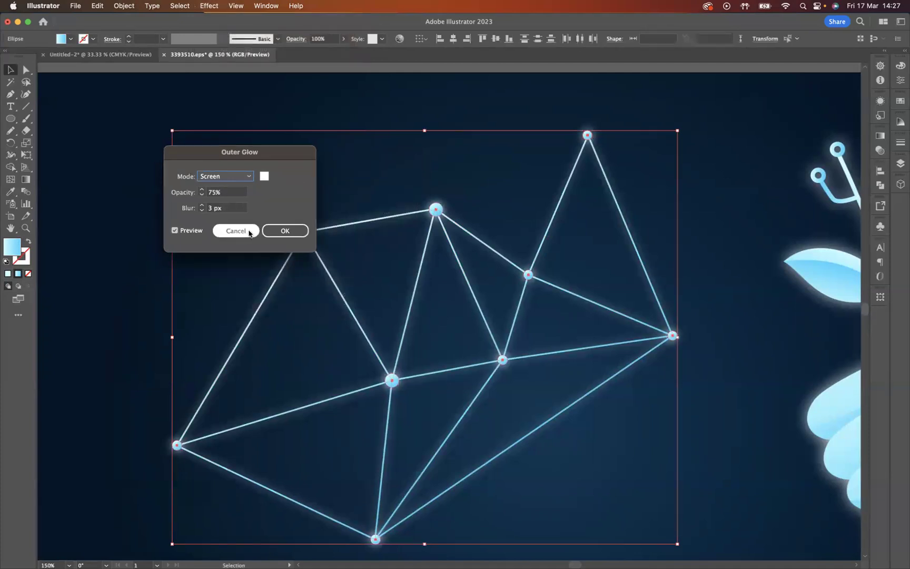
{"action": "left_click", "coordinate": [285, 232]}
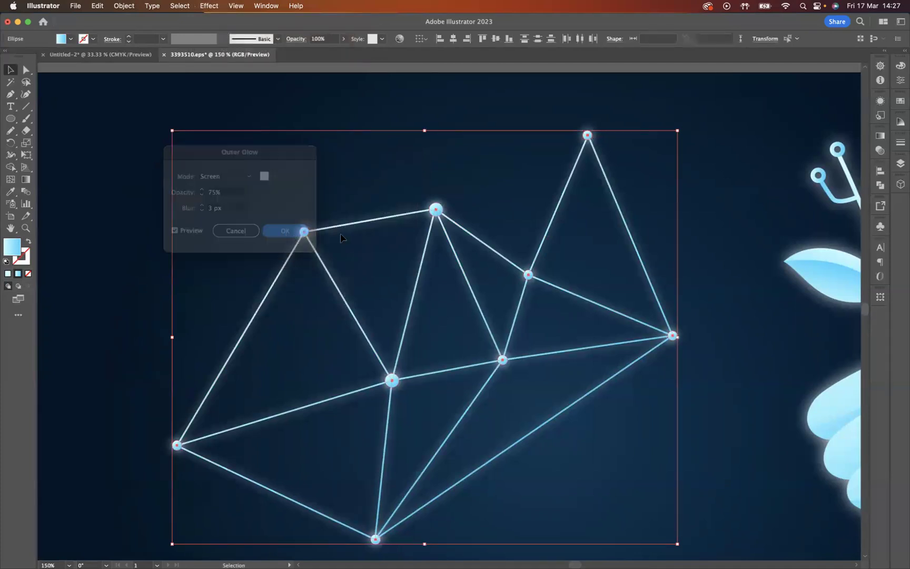
{"action": "left_click_drag", "start_coordinate": [132, 135], "coordinate": [707, 548]}
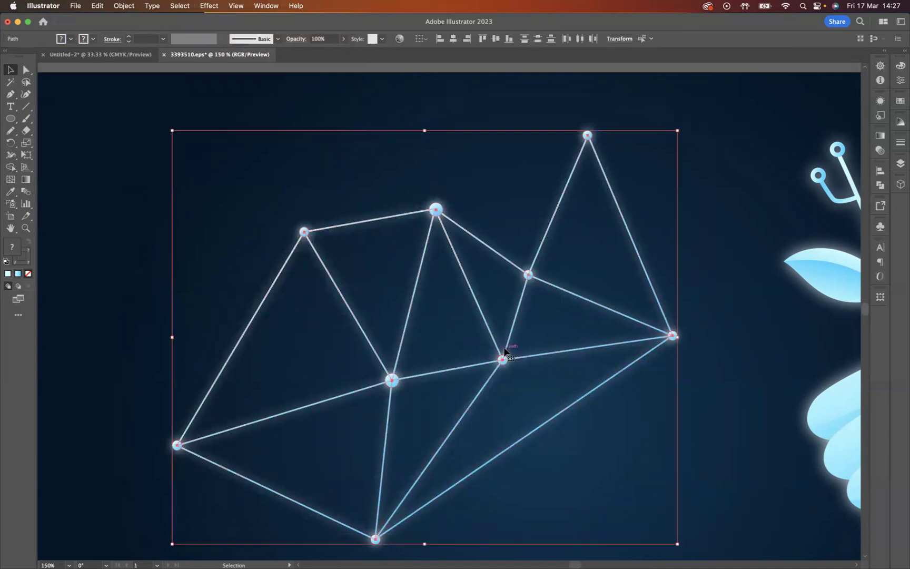
{"action": "key", "text": "a"}
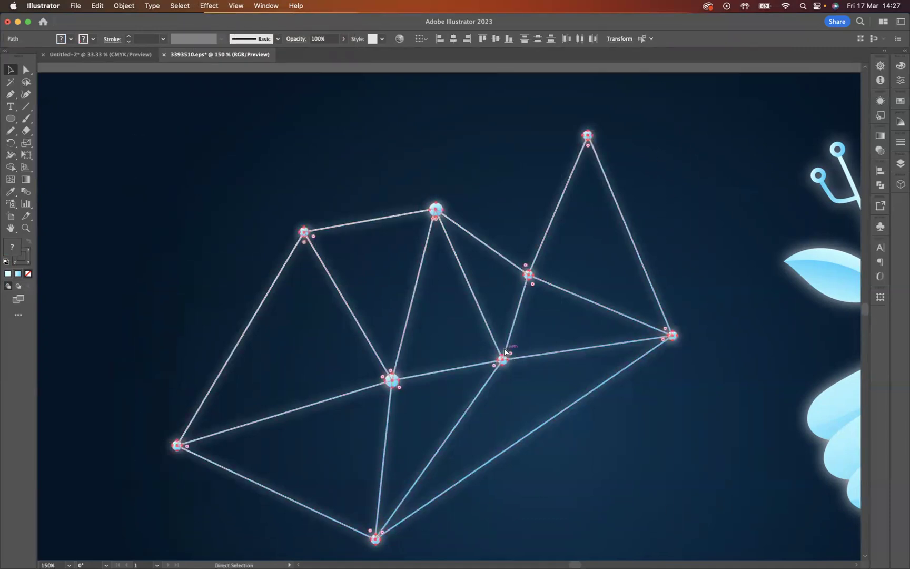
{"action": "key", "text": "v"}
{"action": "left_click", "coordinate": [733, 267]}
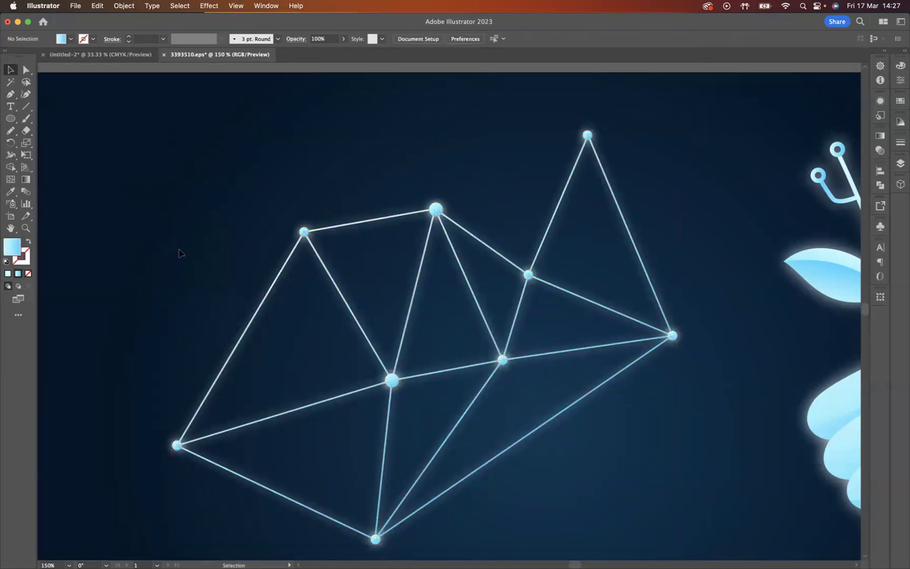
{"action": "left_click", "coordinate": [26, 229]}
- Bring the hand-and-plant group to the front and centre it over the triangle mesh, shifting the mesh right and down
{"action": "left_click", "coordinate": [467, 318], "text": "alt"}
{"action": "left_click", "coordinate": [466, 318], "text": "alt"}
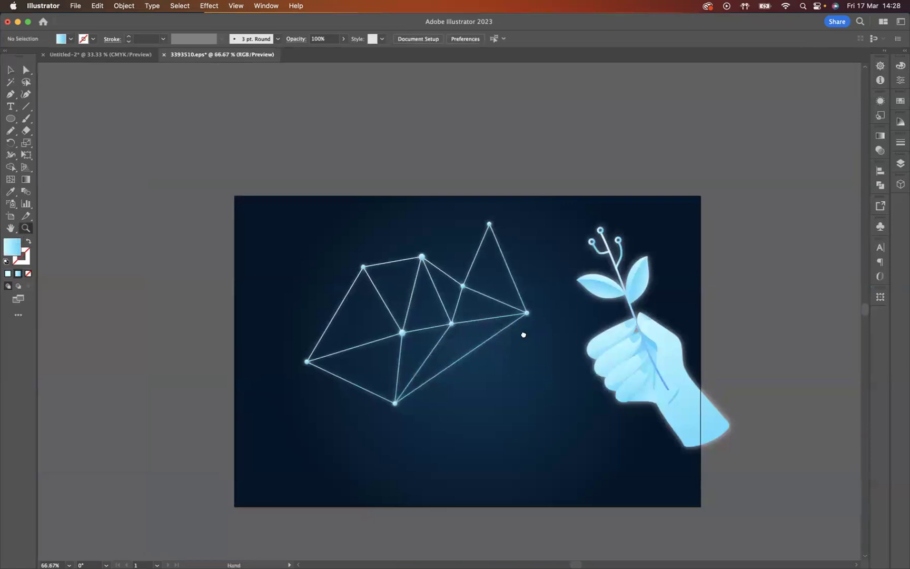
{"action": "left_click", "coordinate": [11, 70]}
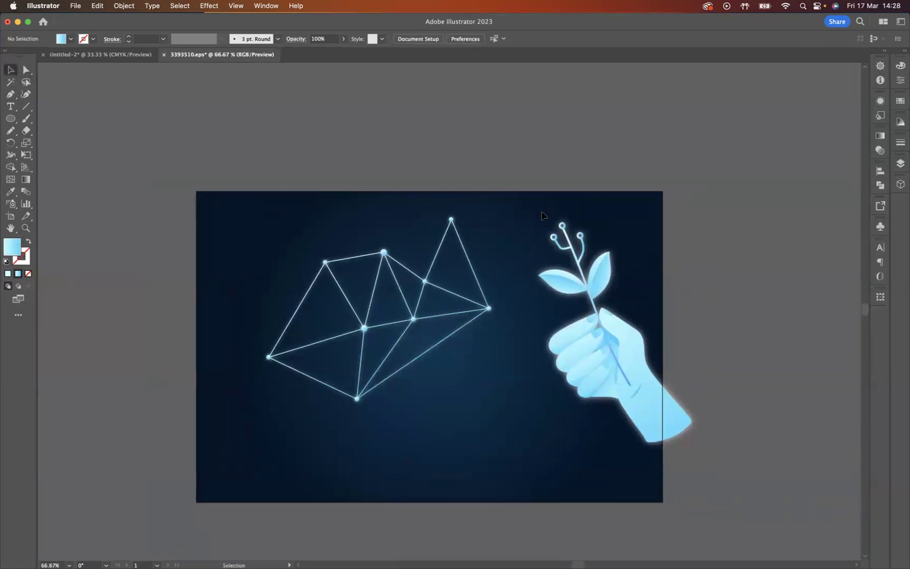
{"action": "left_click", "coordinate": [683, 425]}
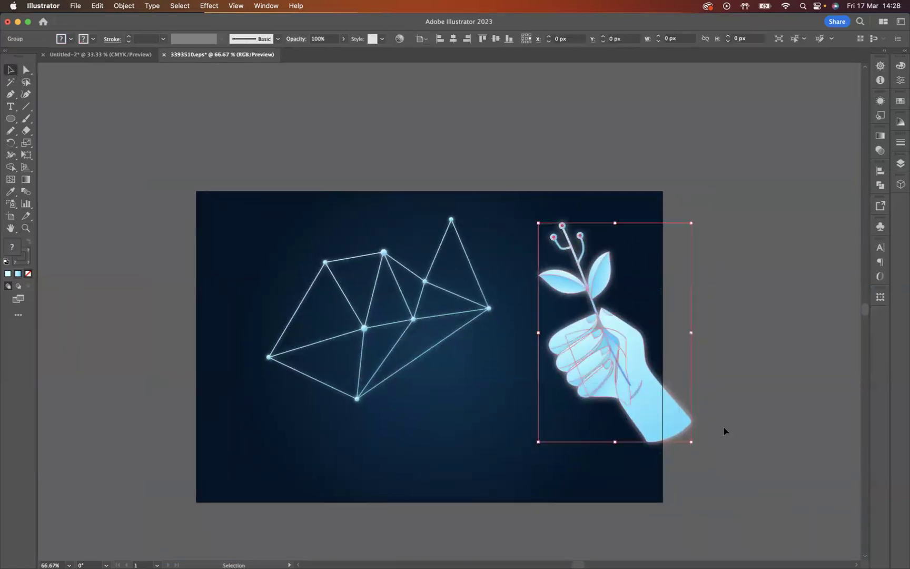
{"action": "right_click", "coordinate": [571, 290]}
{"action": "mouse_move", "coordinate": [610, 491]}
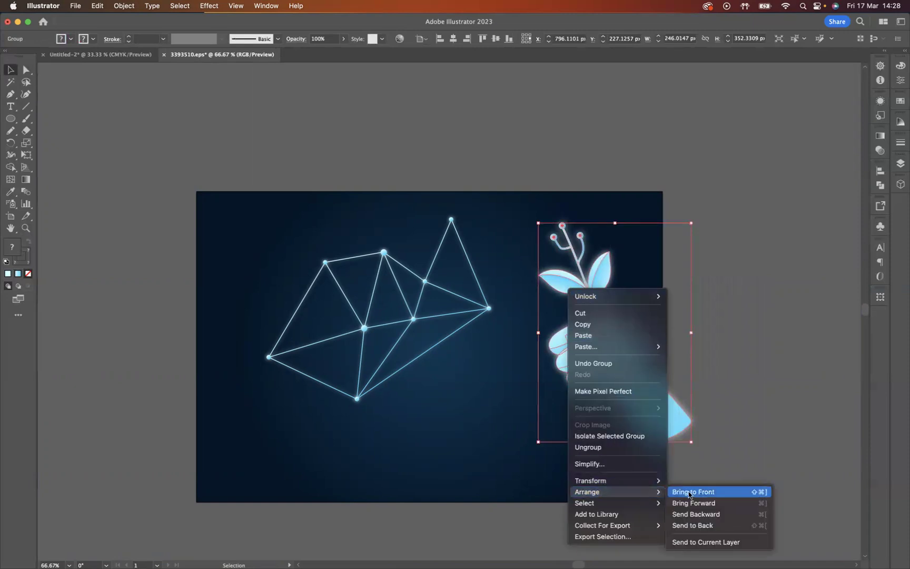
{"action": "left_click", "coordinate": [695, 492]}
{"action": "left_click_drag", "start_coordinate": [612, 352], "coordinate": [427, 352]}
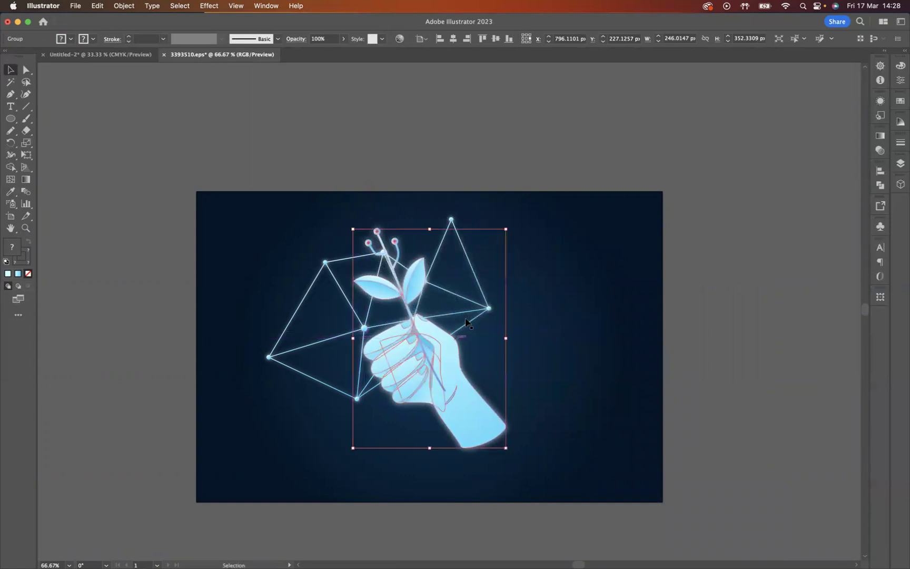
{"action": "left_click_drag", "start_coordinate": [481, 294], "coordinate": [544, 310]}
- Deselect the triangle pattern and view the finished glowing hand artwork full-screen with panels hidden
{"action": "left_click", "coordinate": [687, 269]}
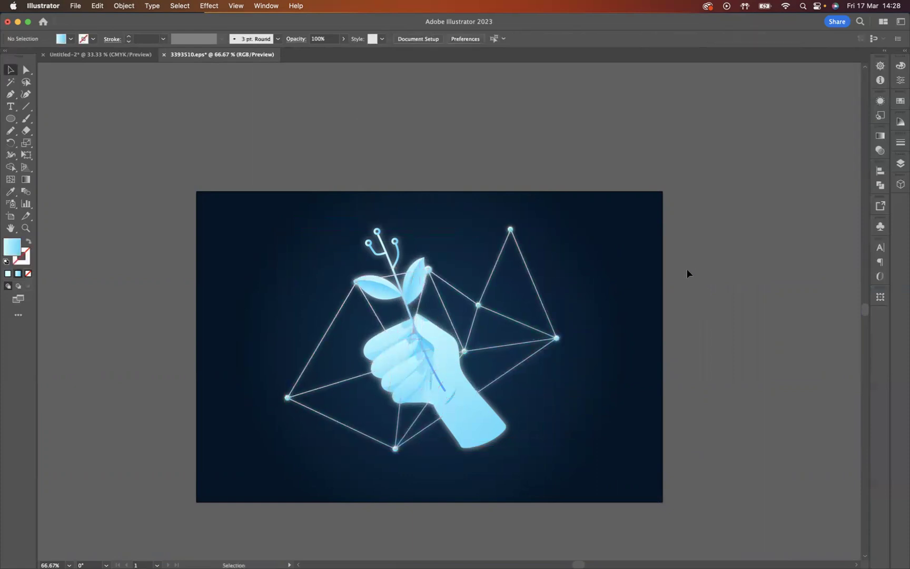
{"action": "key", "text": "f"}
{"action": "key", "text": "f"}
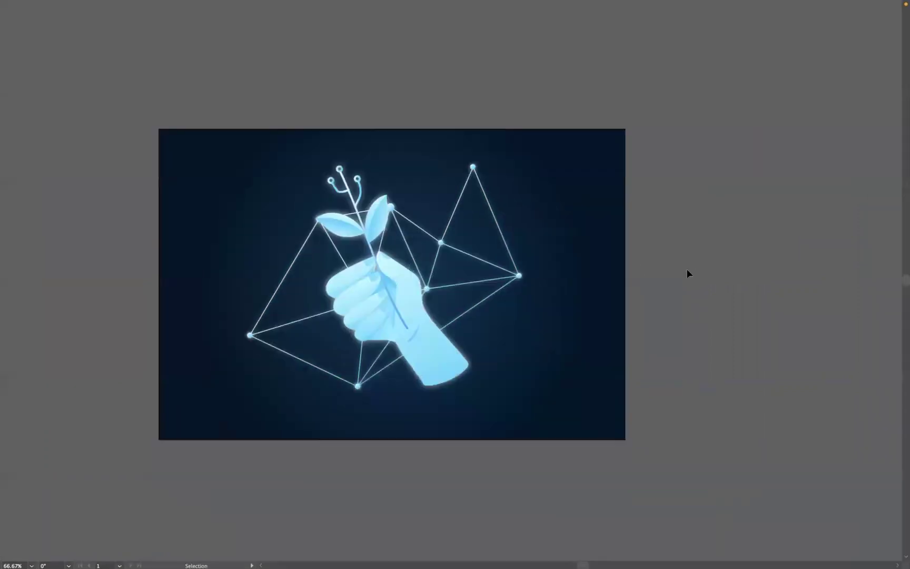
{"action": "key", "text": "super+0"}
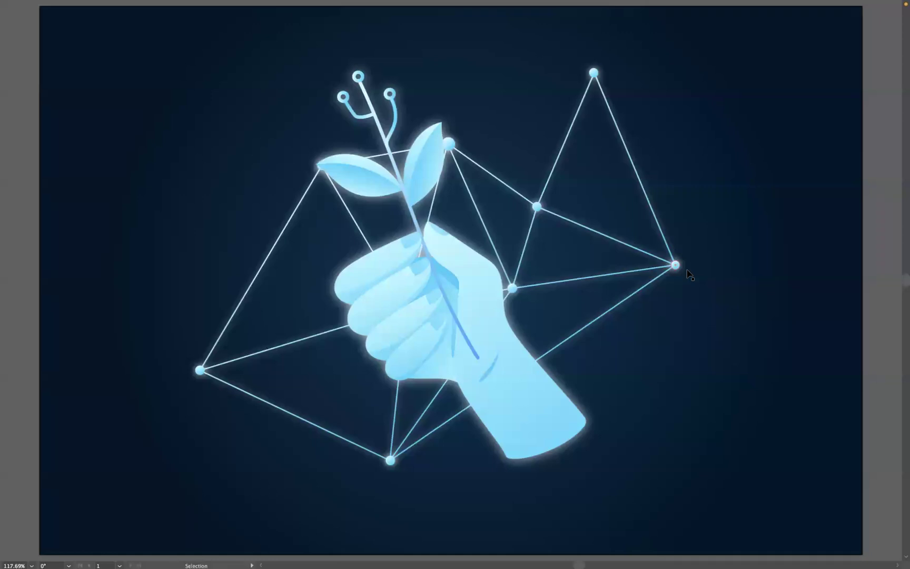